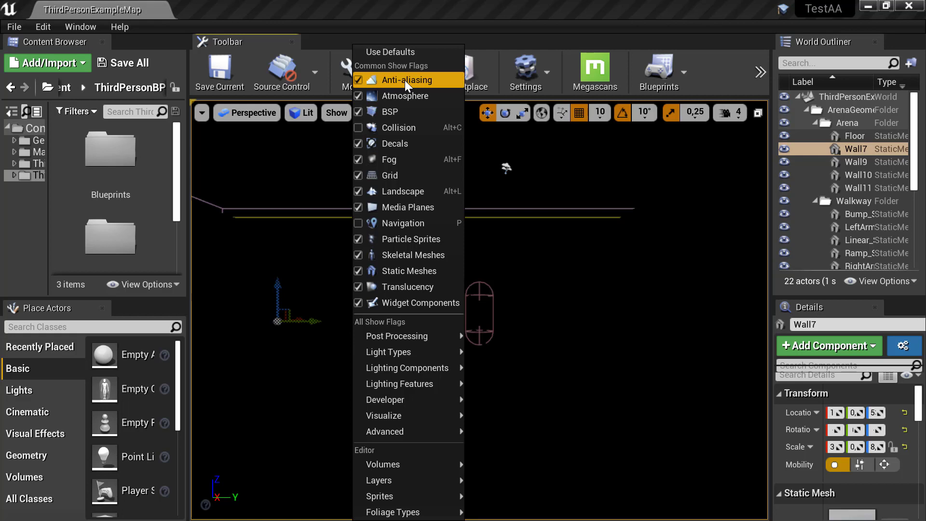
- Turn off the Anti-aliasing show flag for the viewport and look over the third-person example scene
left_click(404, 80)
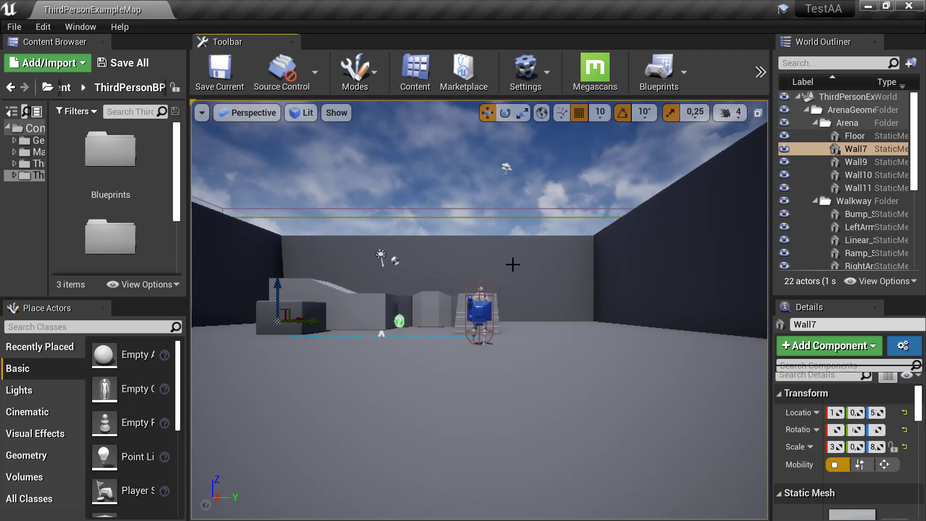
left_click_drag(531, 261, 539, 217)
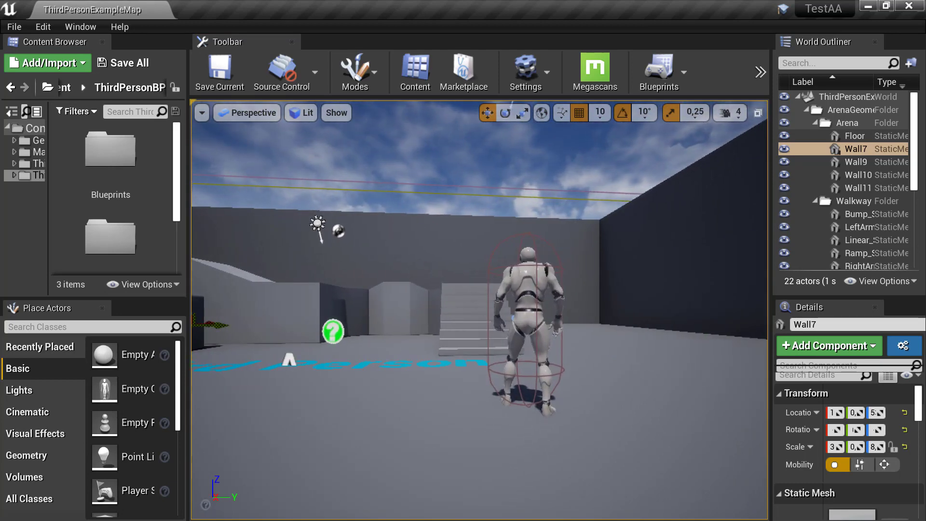
- Check the installed RAM and processor in Windows system information and the graphics card in Device Manager, and return to Unreal Editor
key("super+Pause")
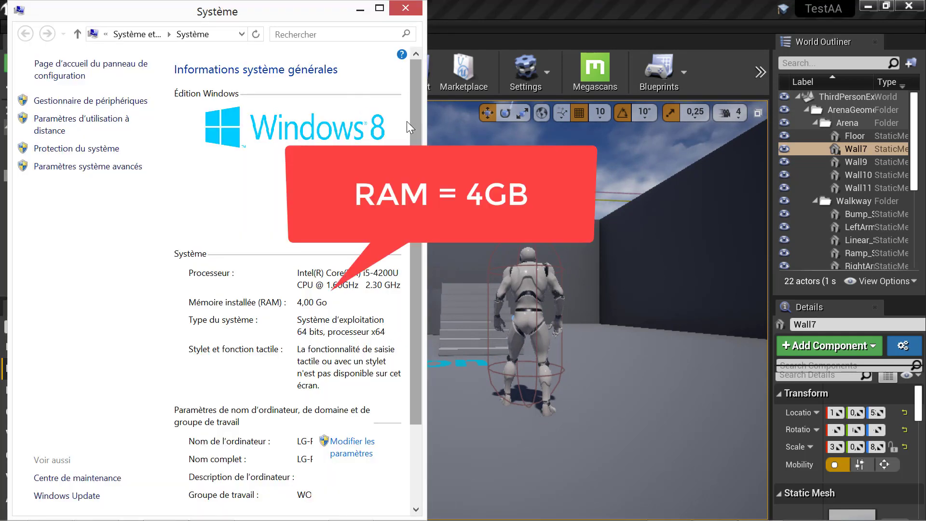
left_click_drag(419, 97, 418, 167)
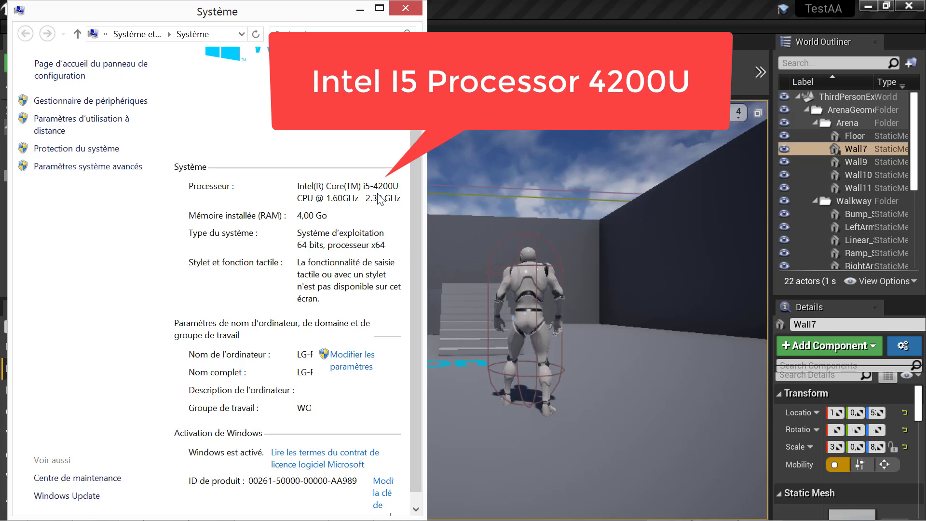
key("alt+Tab")
key("alt+Tab")
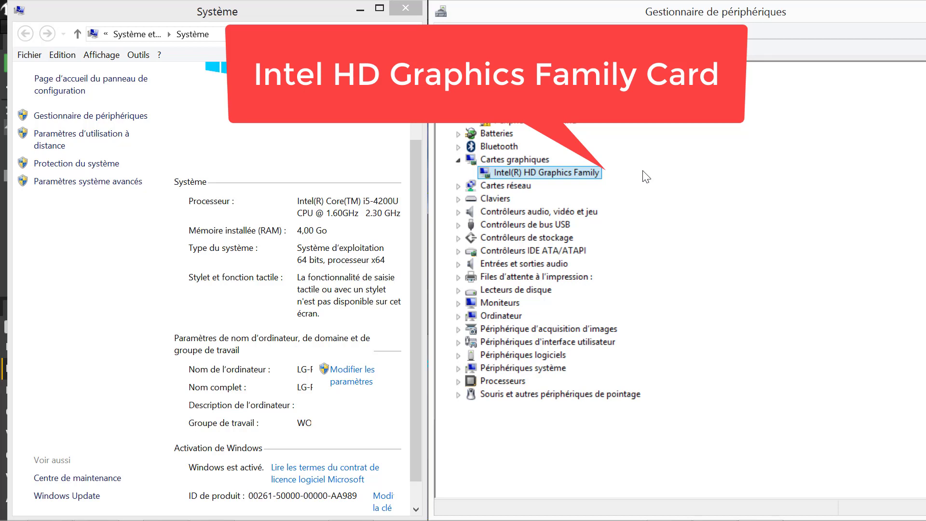
key("alt+Tab")
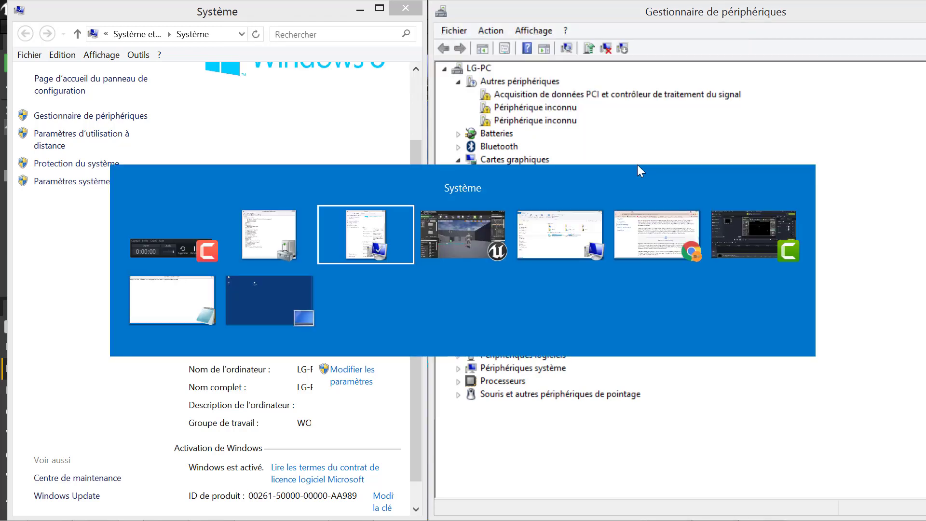
key("alt+Tab")
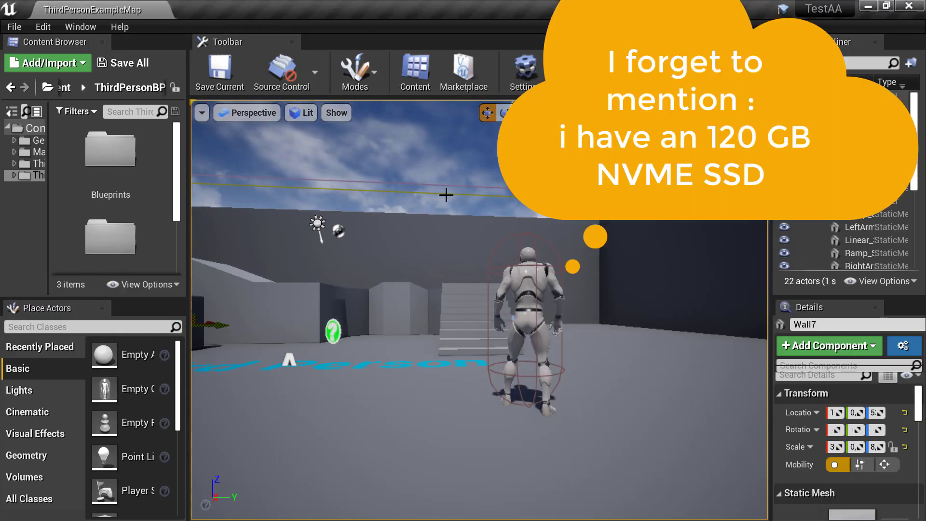
- Create a new level from the Default template
left_click(15, 26)
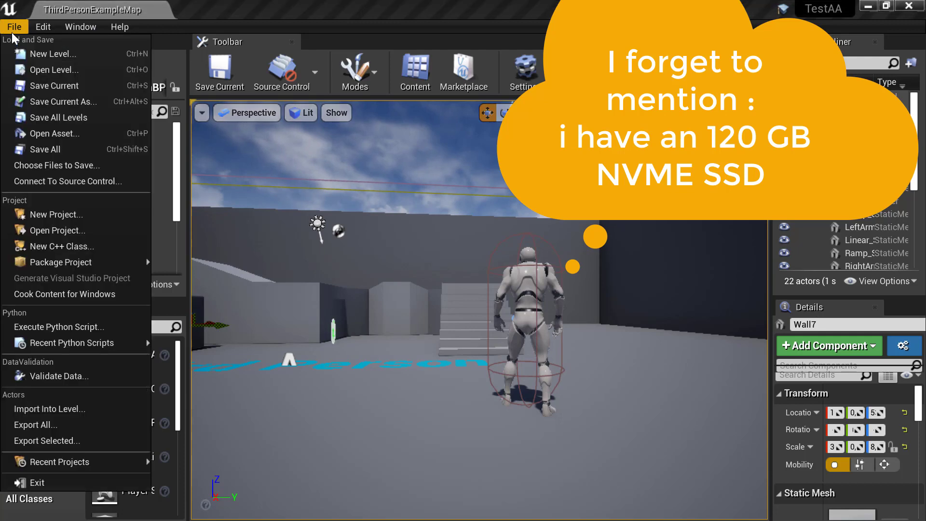
left_click(73, 54)
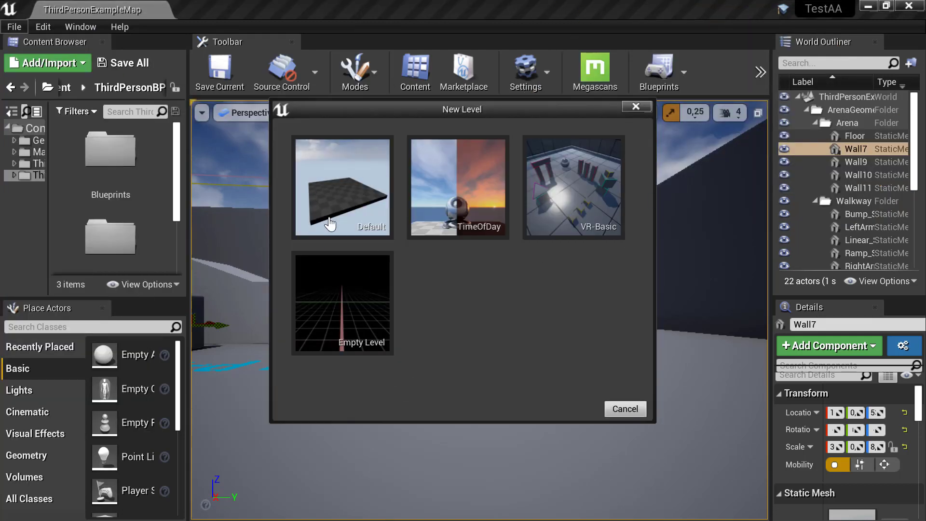
left_click(357, 189)
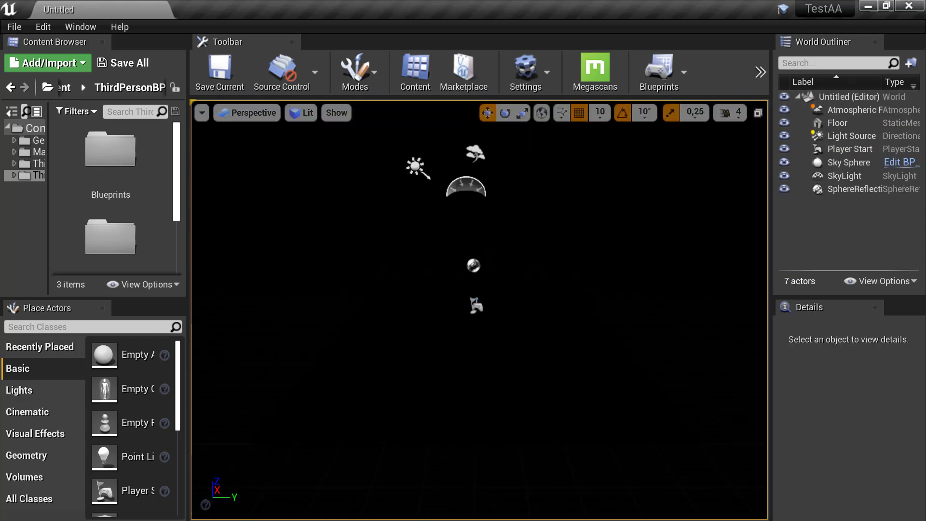
- Turn off the Anti-aliasing show flag for the new level's viewport
left_click(338, 119)
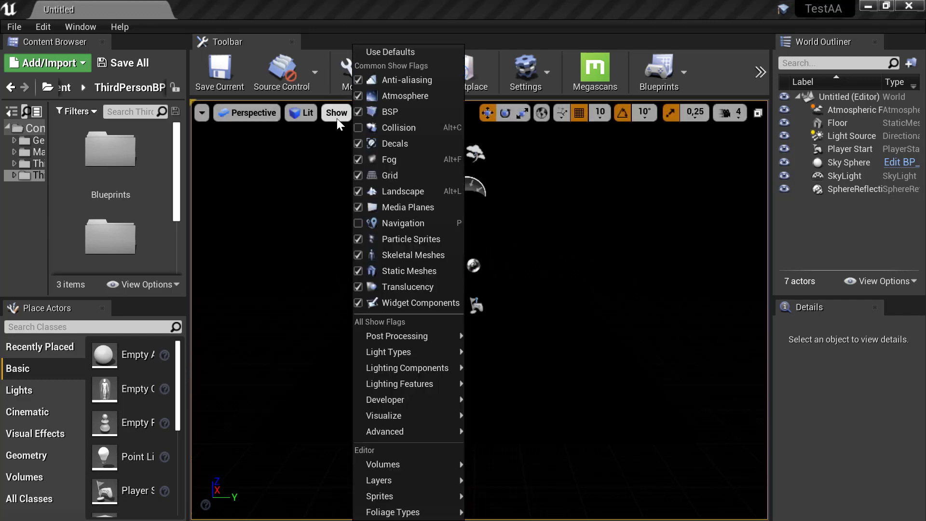
left_click(413, 80)
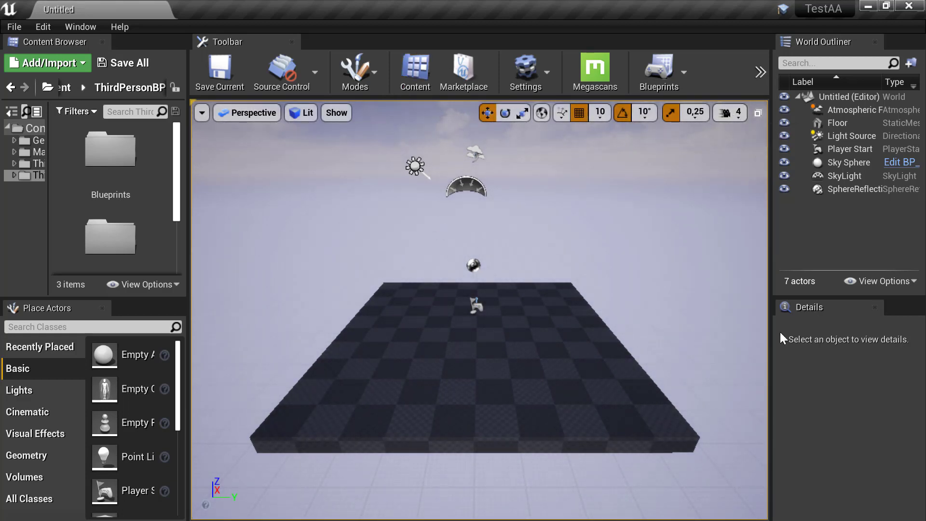
left_click(336, 116)
- Play the new level in the editor to check how it renders in game, and stop the session
left_click(760, 67)
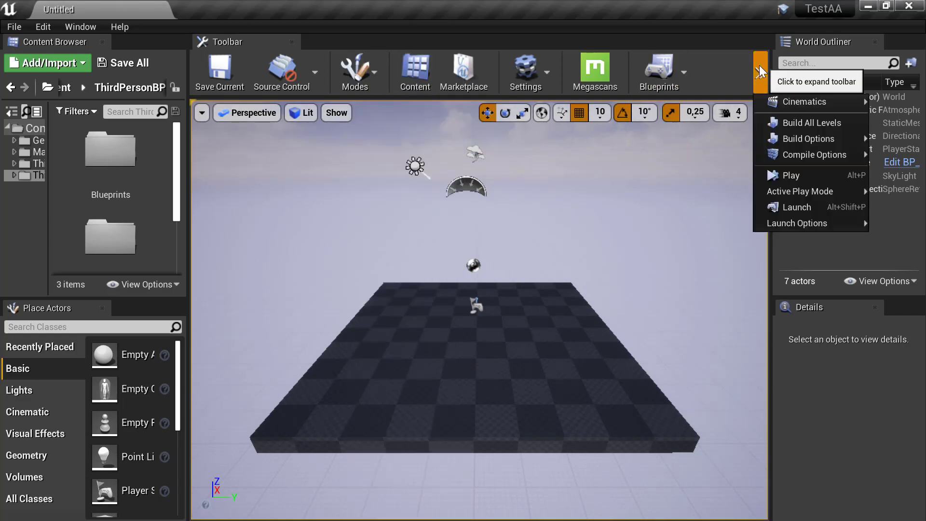
left_click(791, 177)
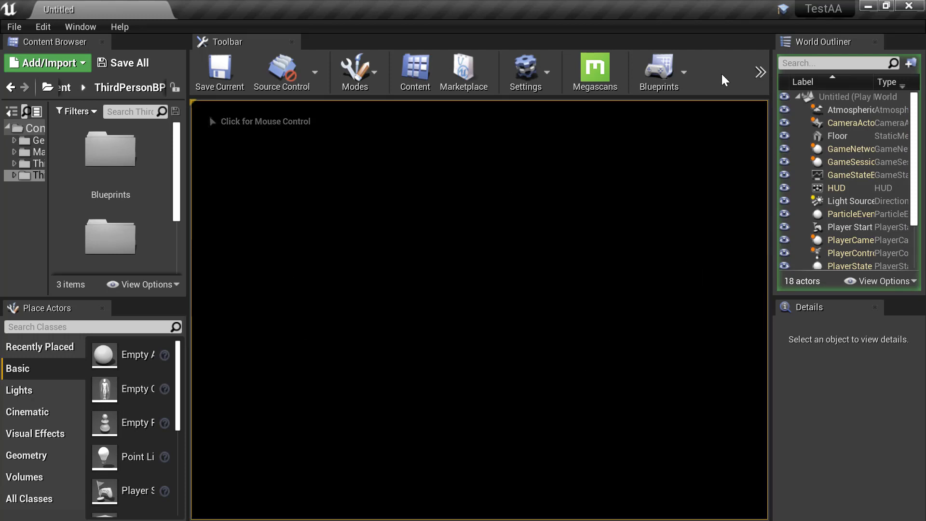
left_click(760, 72)
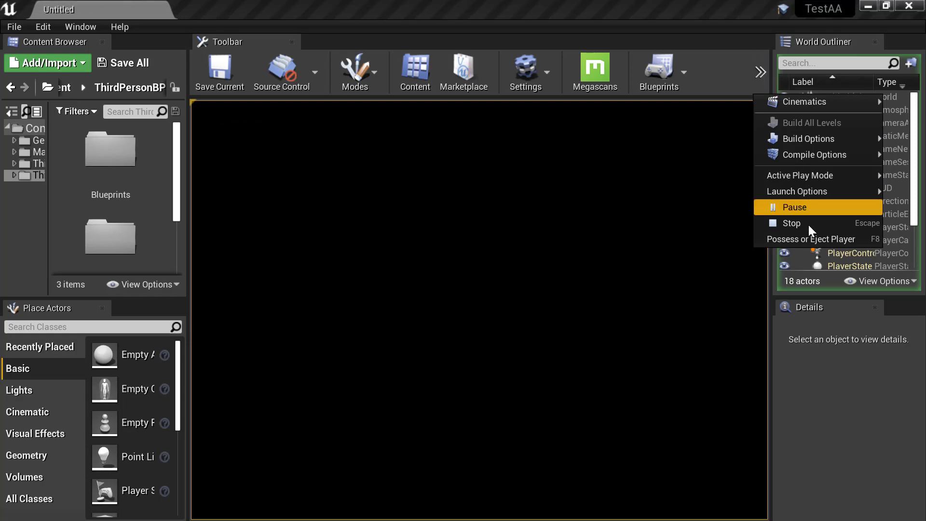
left_click(793, 223)
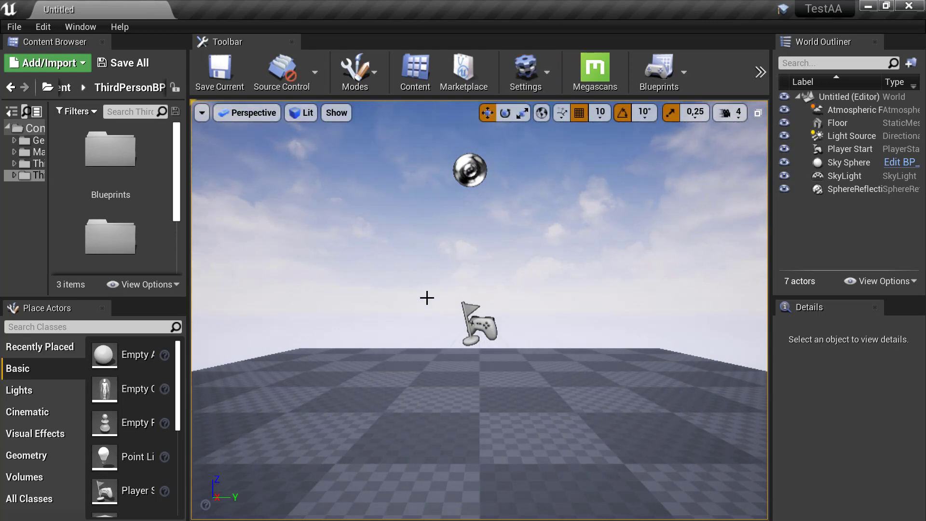
- Re-enable the viewport's Anti-aliasing show flag to compare the rendering, and turn it off again
left_click(311, 115)
left_click(337, 113)
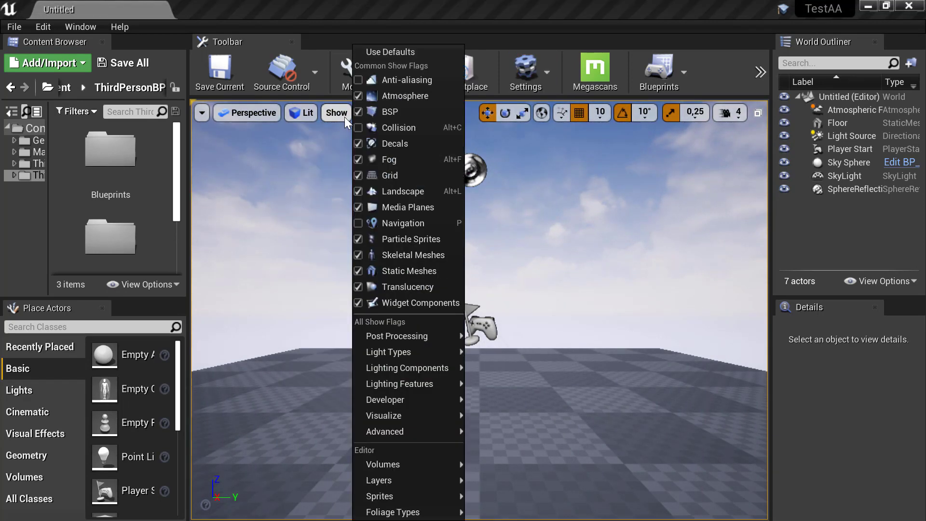
left_click(406, 79)
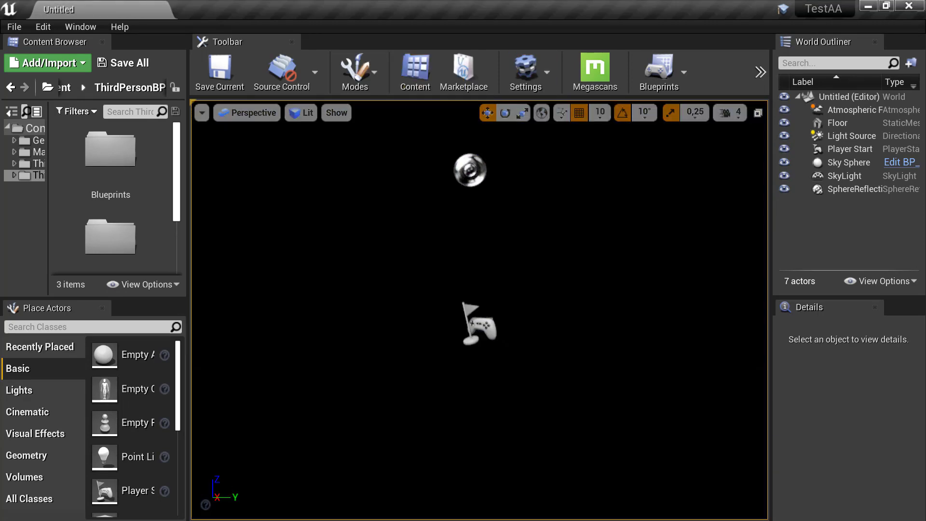
left_click(336, 112)
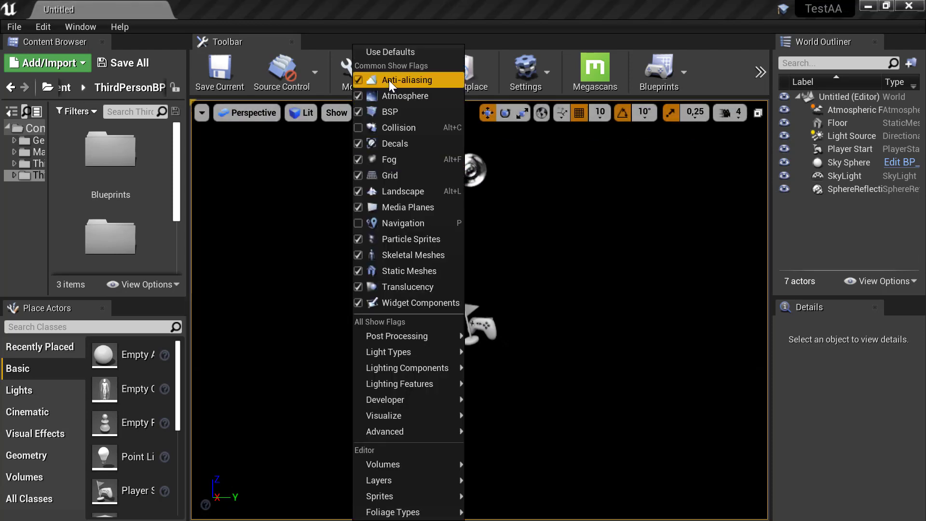
left_click(389, 80)
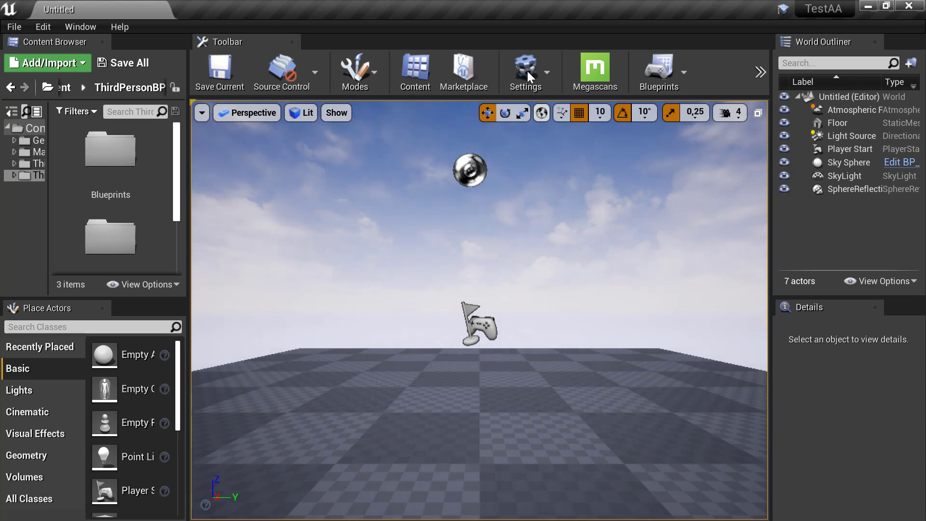
- Open the Project Settings and search all settings for "anti"
left_click(536, 86)
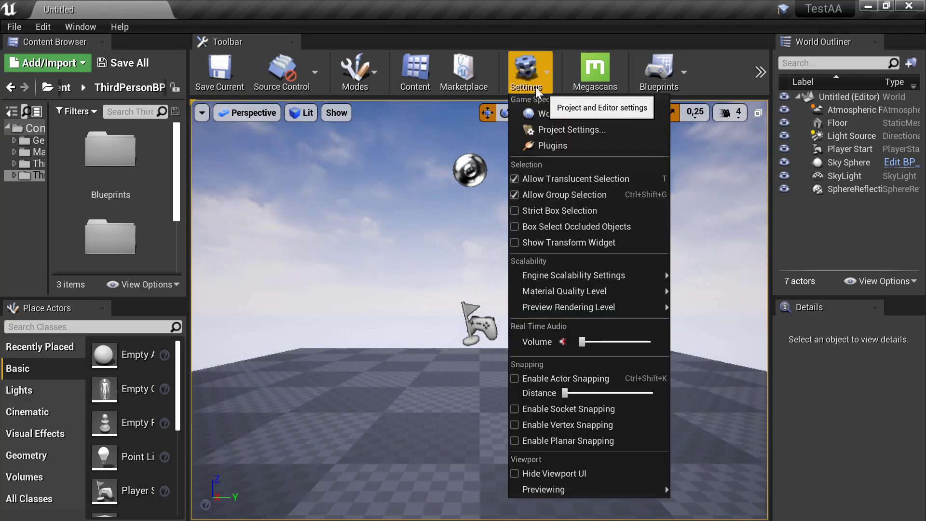
left_click(567, 129)
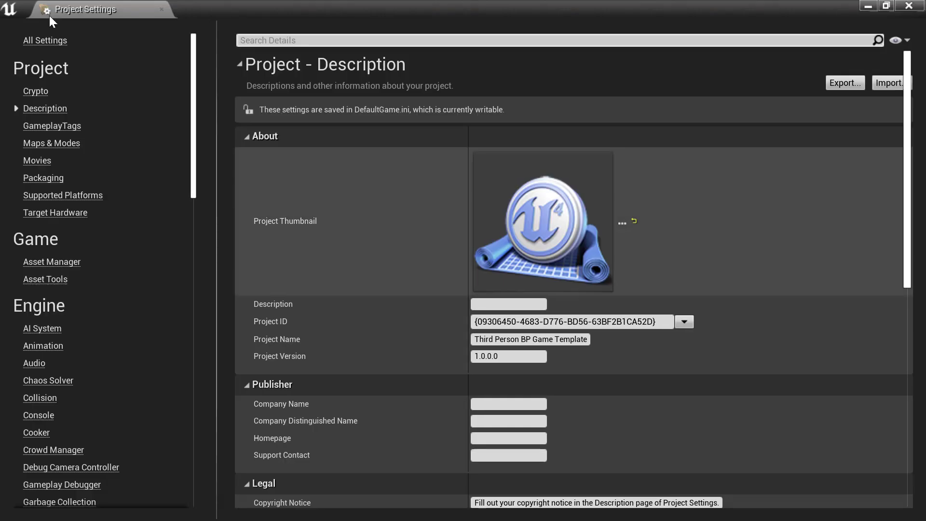
left_click(41, 43)
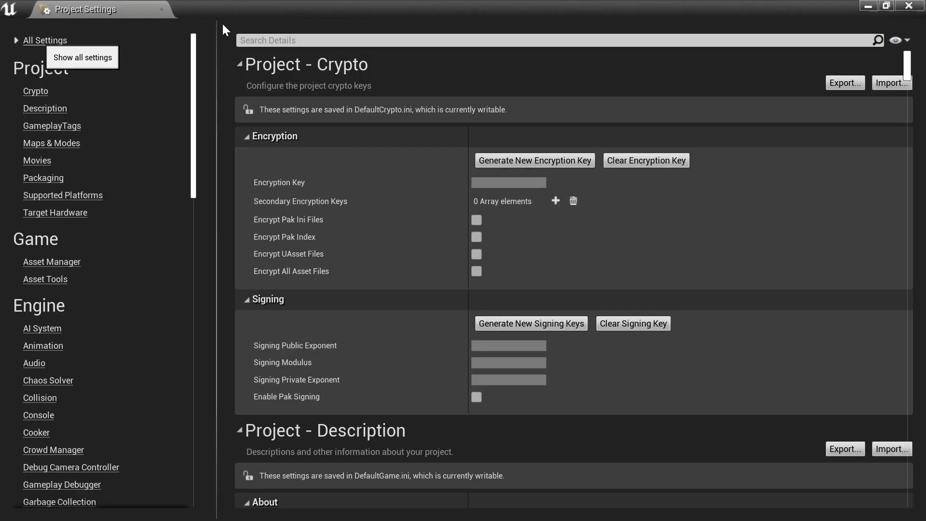
left_click(268, 40)
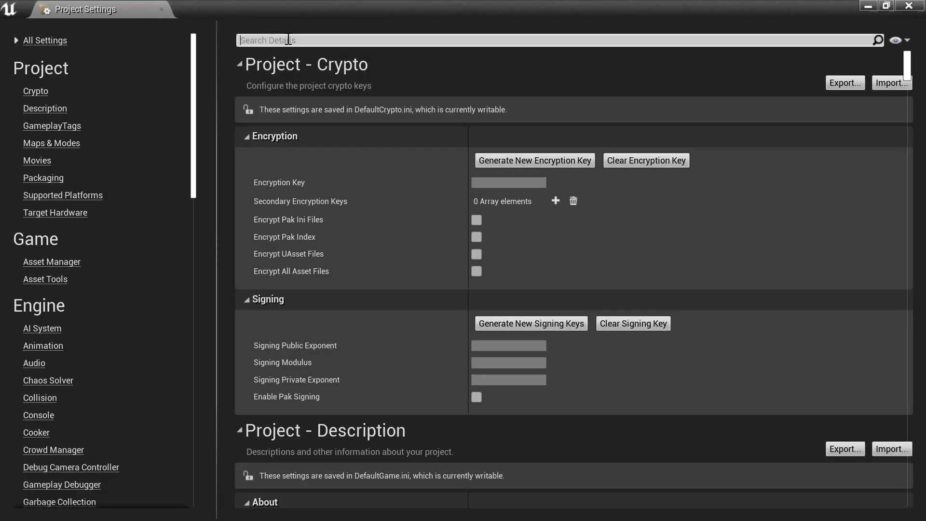
type("anti")
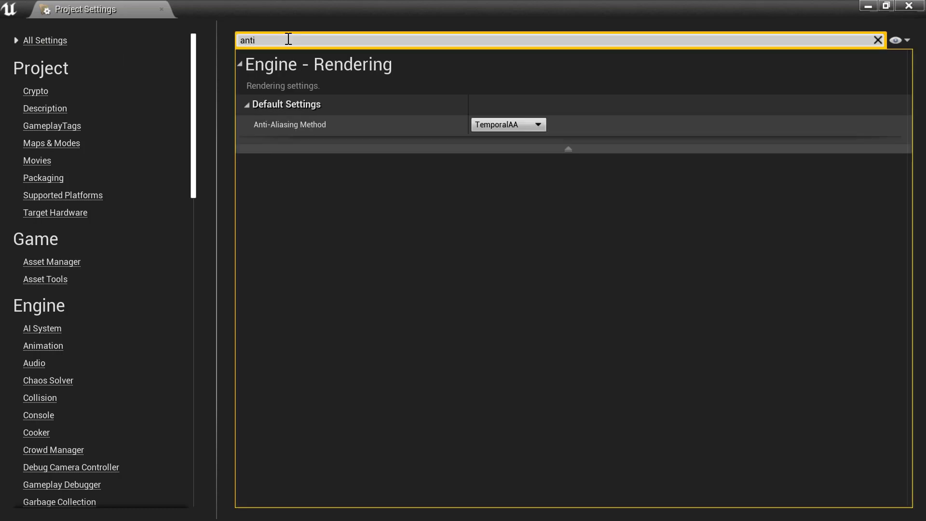
- Set the project's default Anti-Aliasing Method to None
left_click(509, 125)
left_click(546, 141)
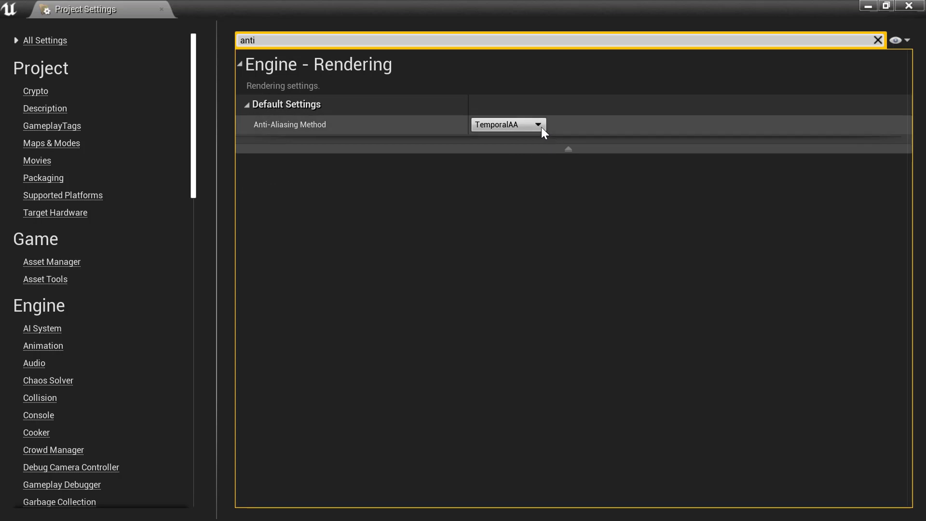
left_click(541, 126)
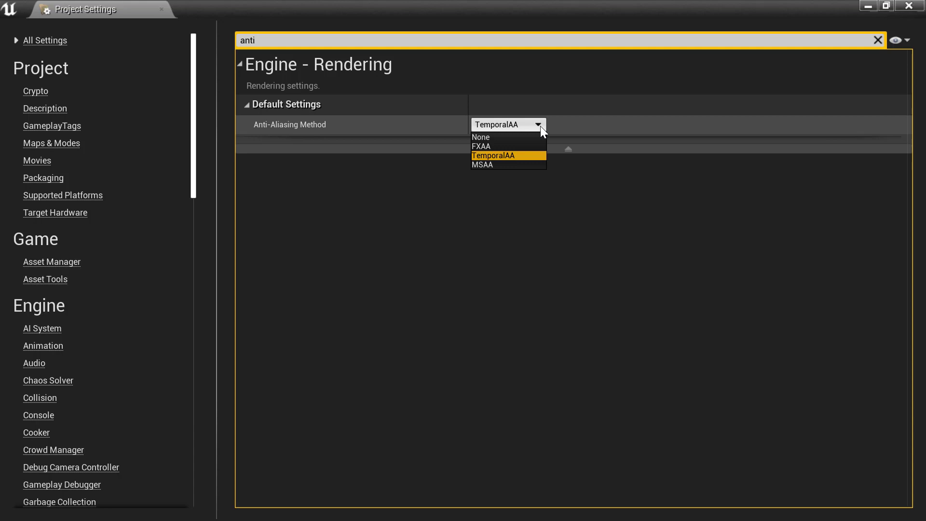
left_click(506, 138)
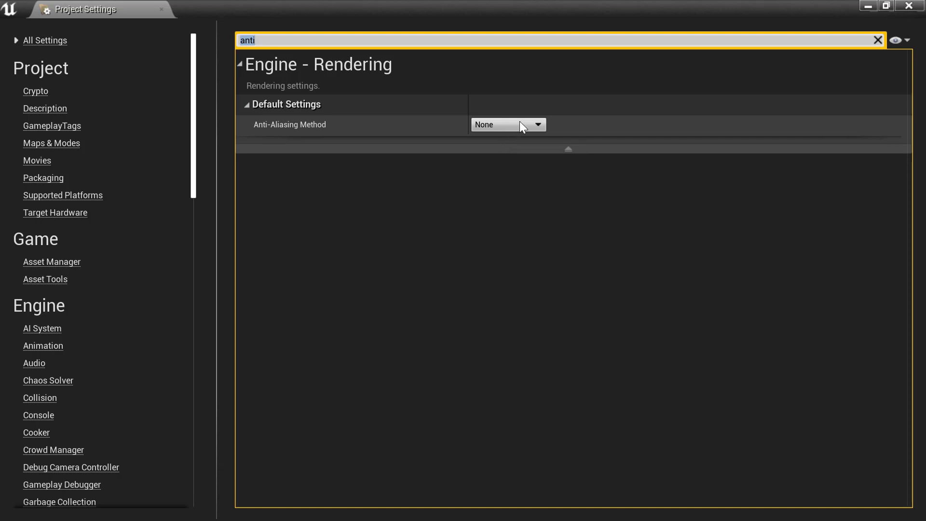
- Try FXAA as the default Anti-Aliasing Method, switch it to MSAA, and reopen the list of methods
left_click(519, 123)
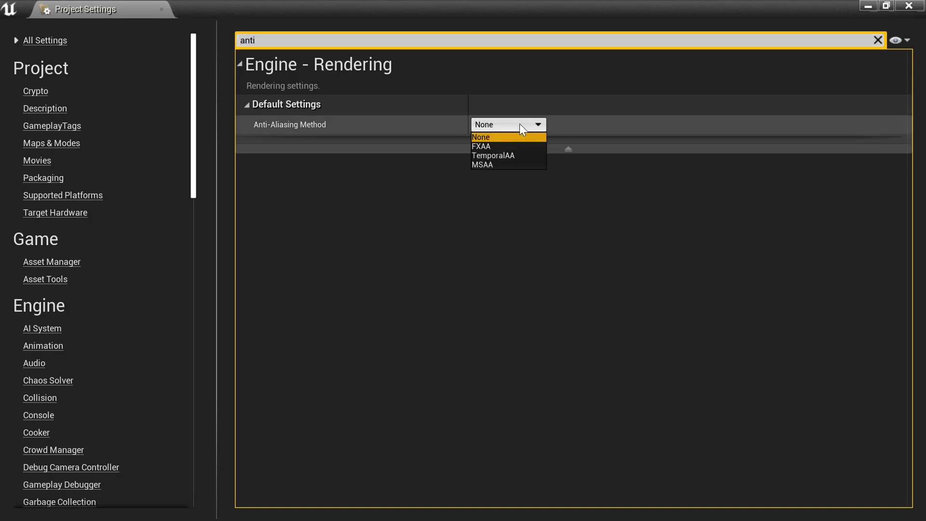
left_click(495, 147)
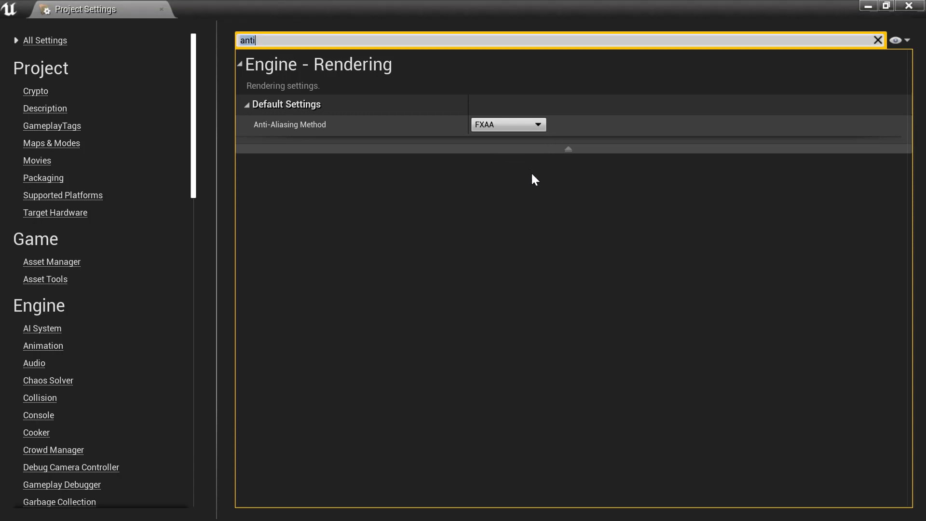
left_click(524, 124)
left_click(502, 164)
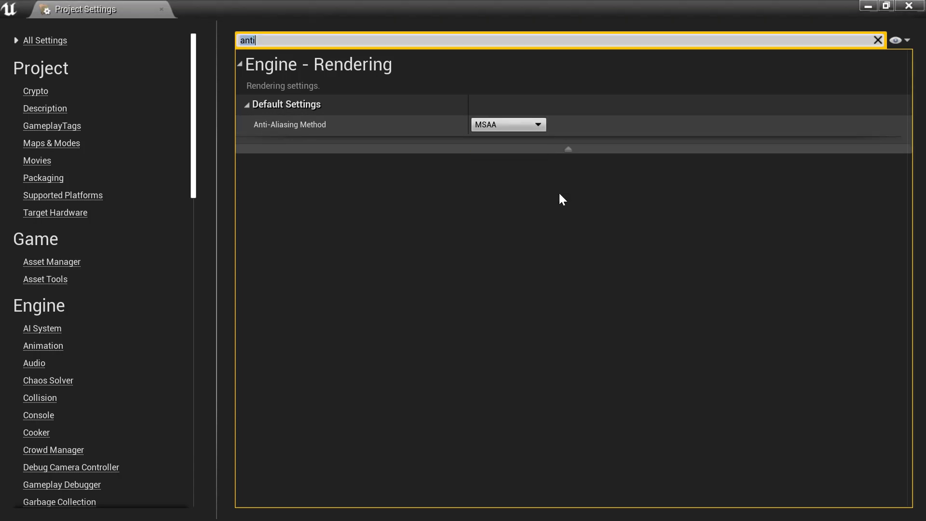
left_click(530, 125)
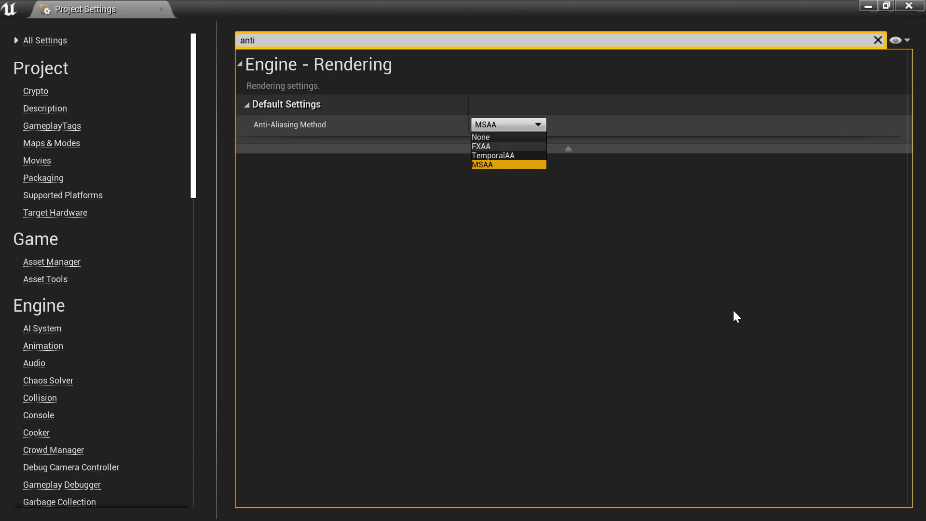
- Switch to the Intel low frame rate article in Chrome and read its advice on shadow and anti-aliasing settings
key("alt+Tab")
key("alt+Tab")
key("alt+Tab")
key("alt+Tab")
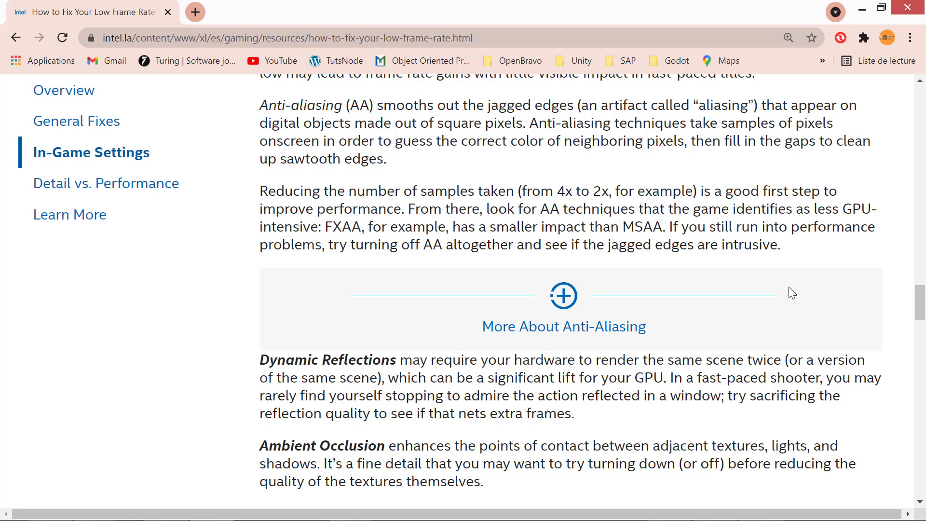
scroll(788, 289, "up", 7)
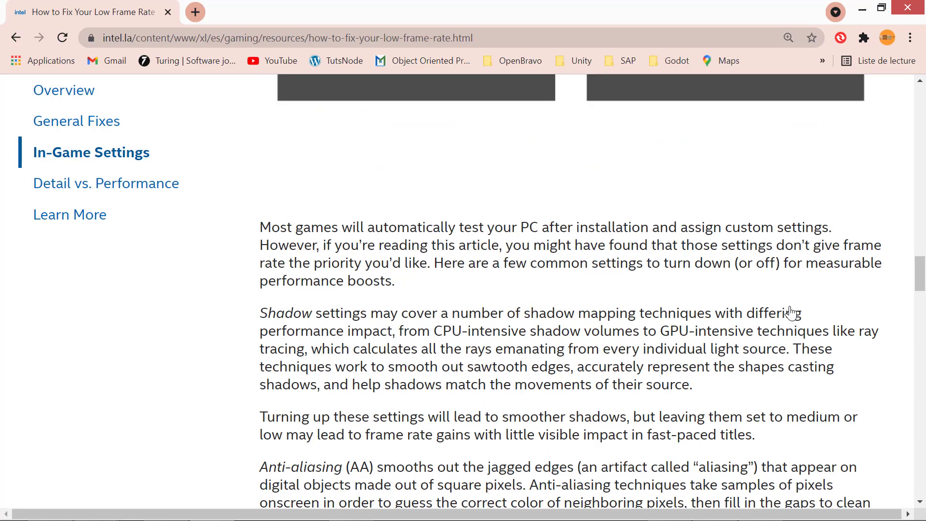
scroll(791, 312, "down", 6)
scroll(791, 307, "up", 5)
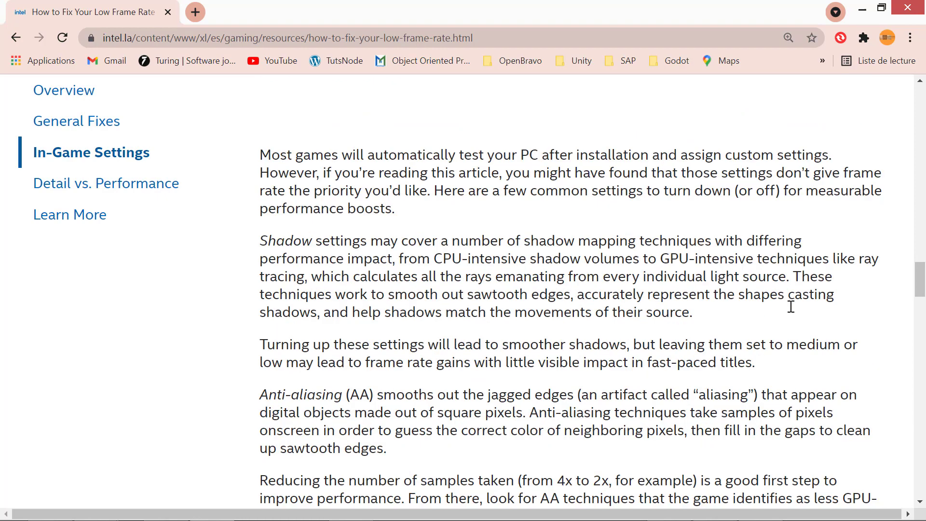
- Examine the article's in-game settings section and highlight the paragraph explaining what anti-aliasing does
scroll(791, 307, "down", 3)
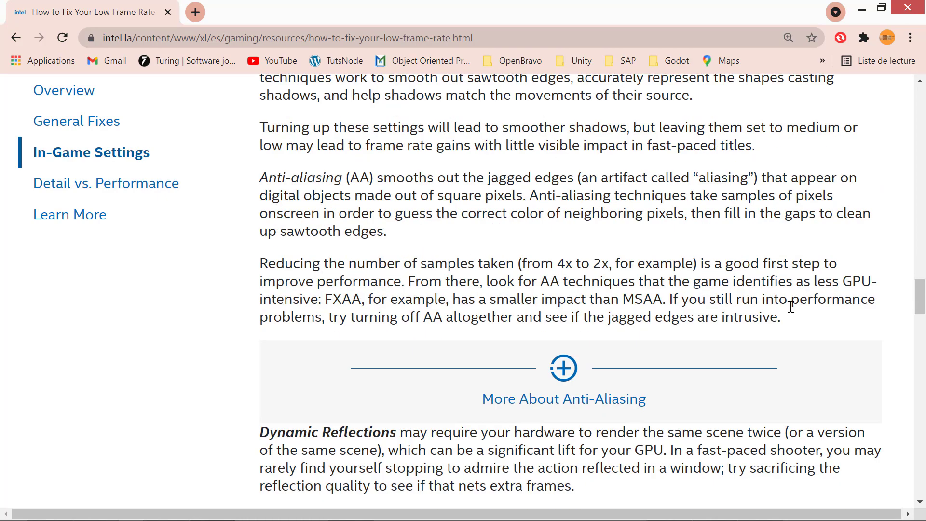
scroll(791, 307, "up", 4)
scroll(792, 307, "up", 3)
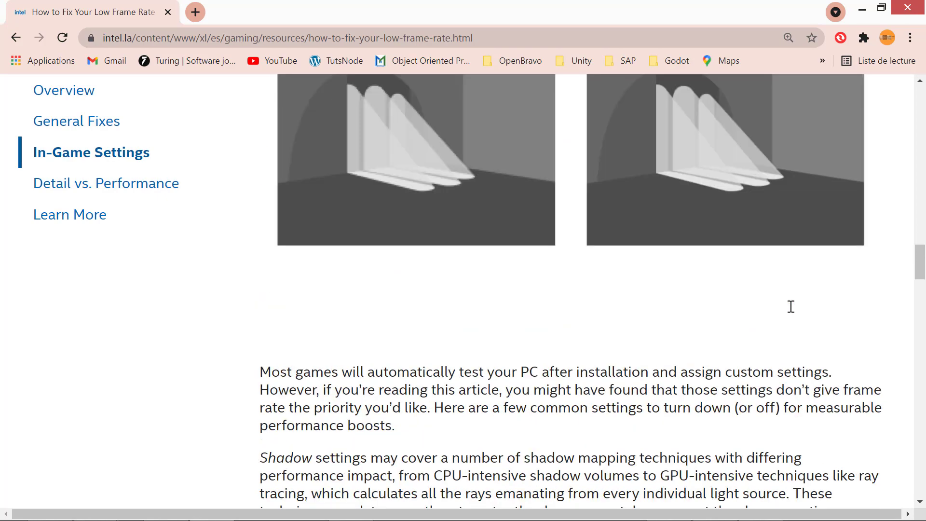
scroll(791, 306, "up", 6)
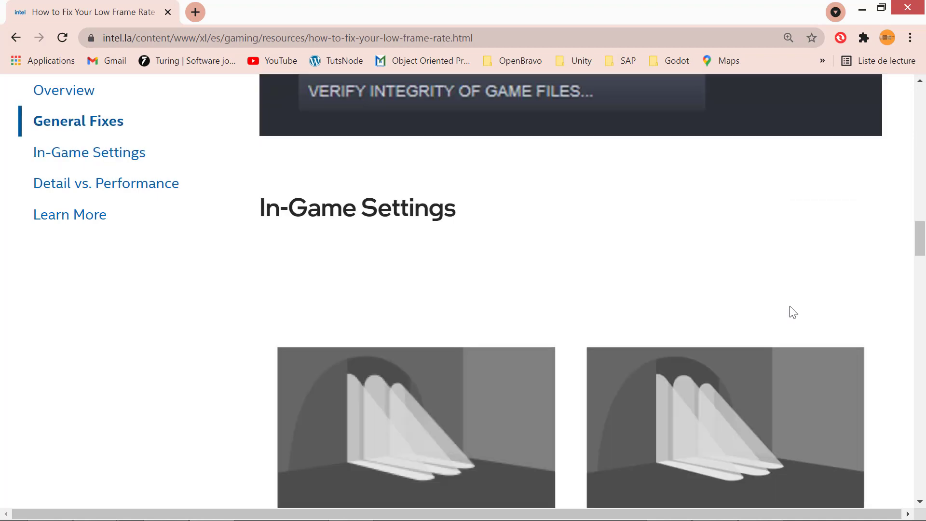
scroll(791, 307, "up", 6)
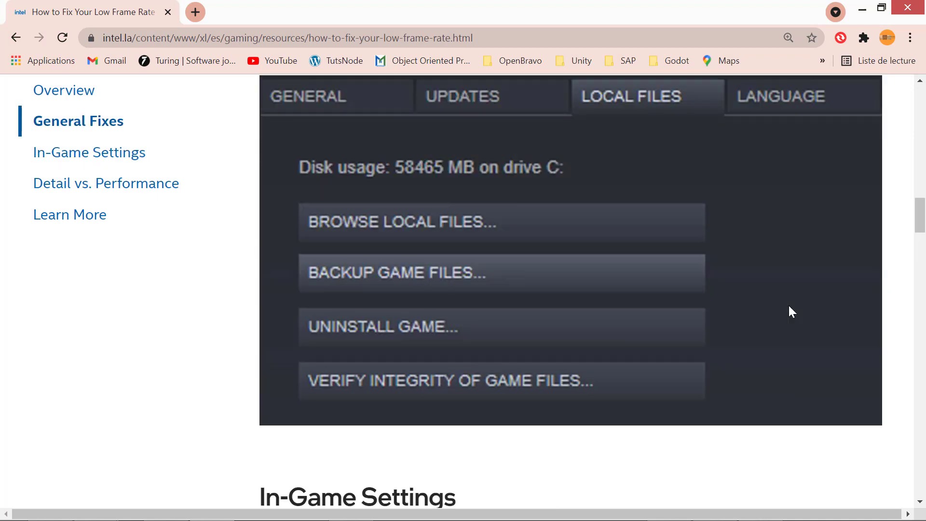
scroll(790, 308, "down", 9)
scroll(789, 307, "down", 9)
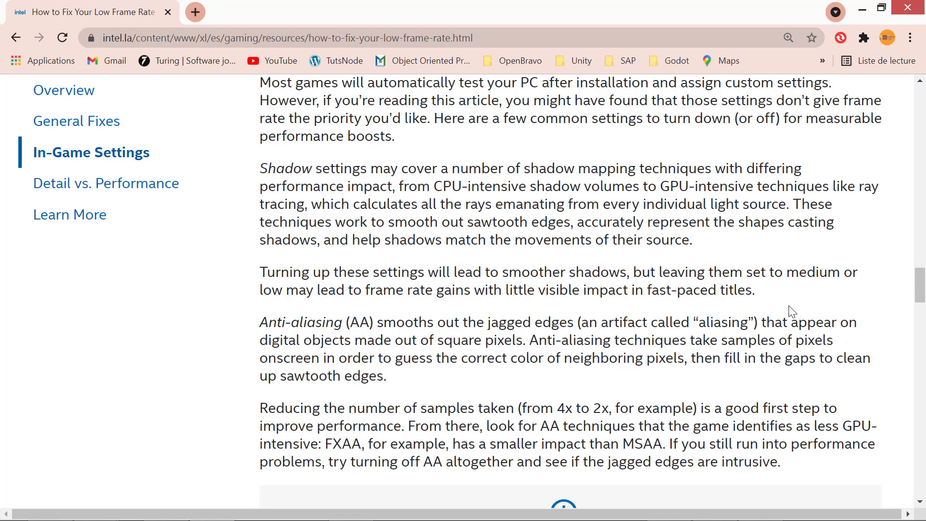
scroll(793, 311, "down", 5)
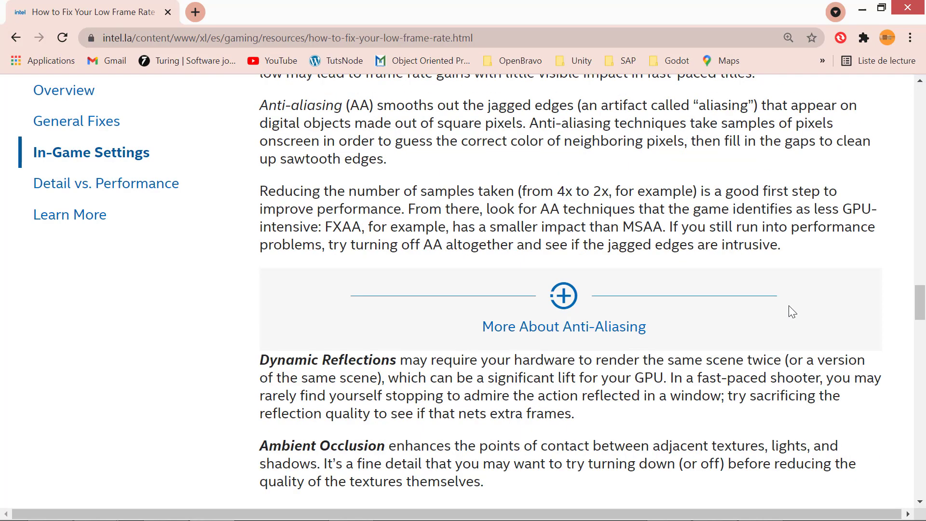
scroll(789, 306, "up", 2)
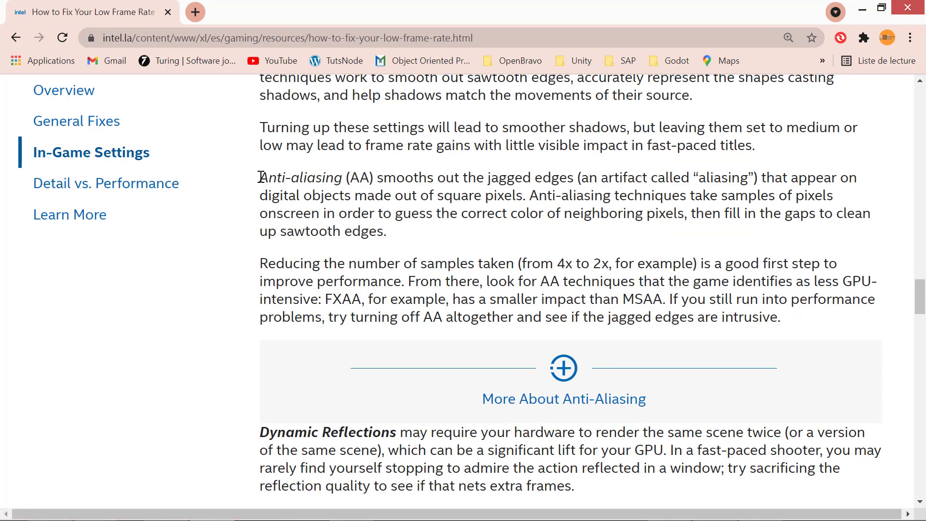
left_click_drag(260, 177, 385, 230)
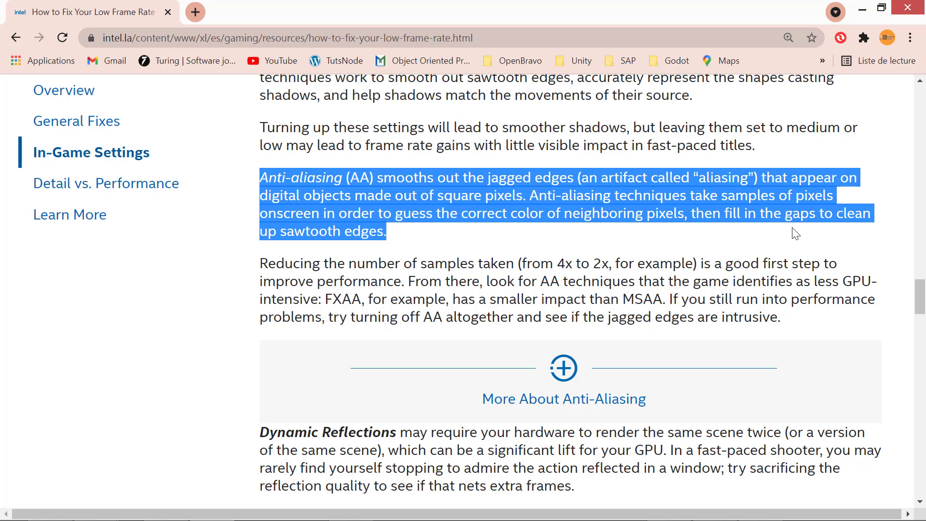
- Switch back to Unreal's Project Settings and set the default Anti-Aliasing Method to FXAA
key("alt+Tab")
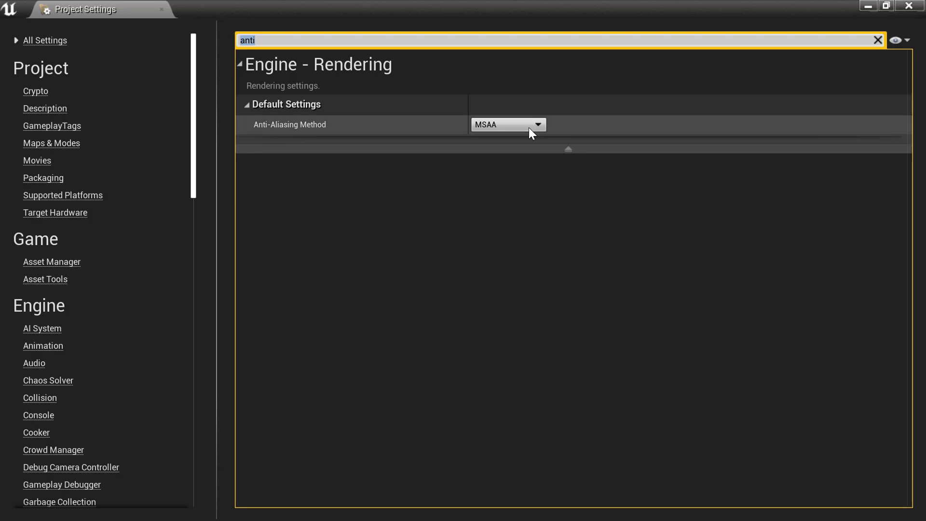
left_click(530, 128)
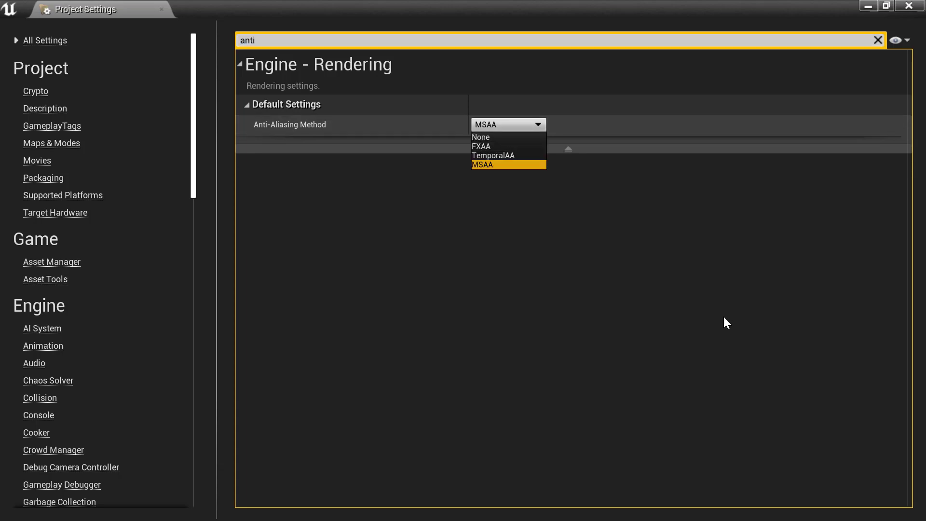
left_click(487, 146)
- Return to the Intel article in Chrome and highlight the passage recommending FXAA as a less GPU-intensive technique
key("alt+Tab")
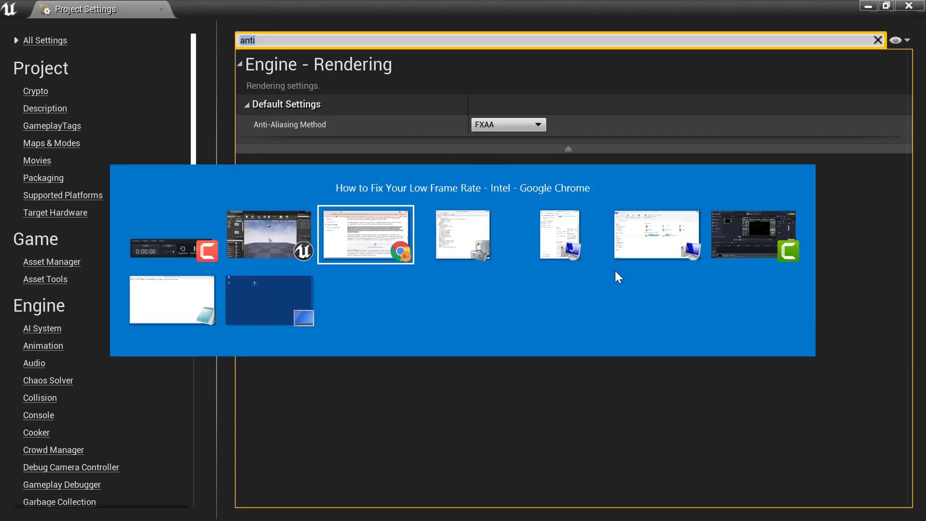
key("Tab")
key("Tab")
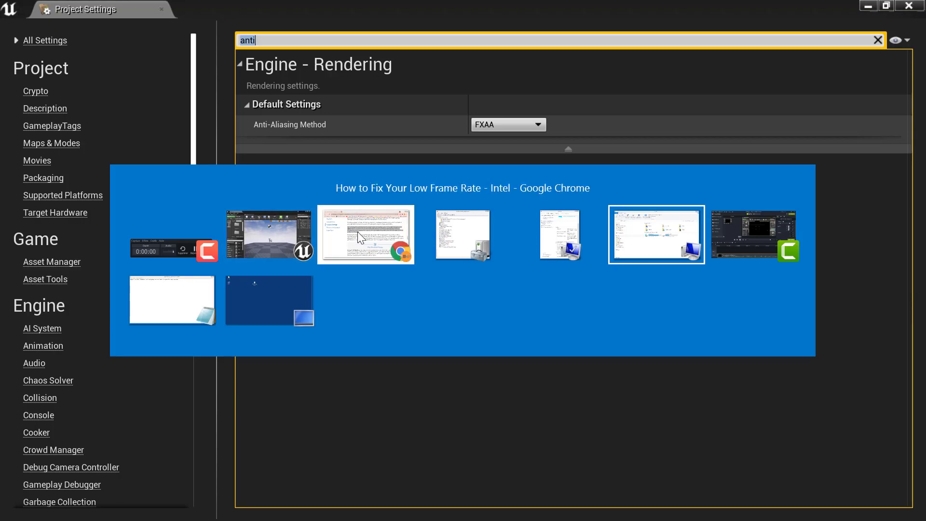
left_click(357, 231)
left_click(535, 317)
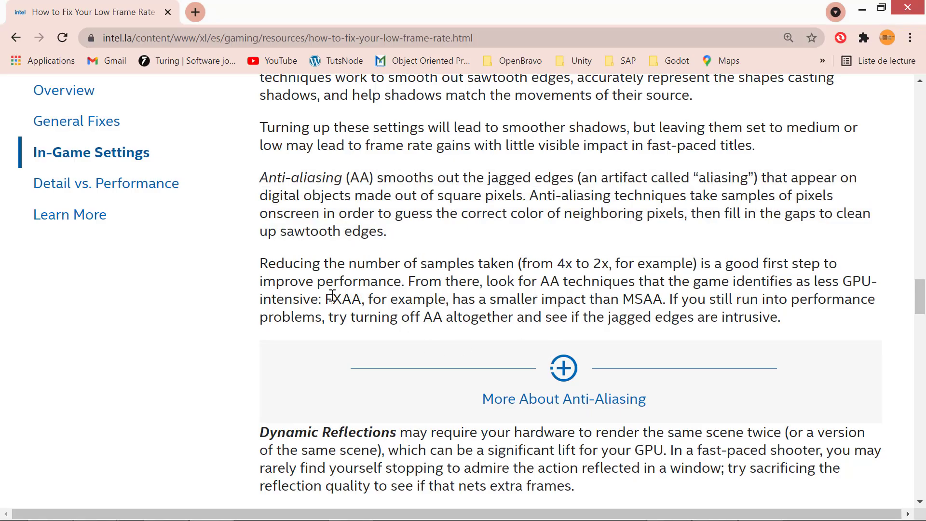
left_click_drag(322, 299, 359, 299)
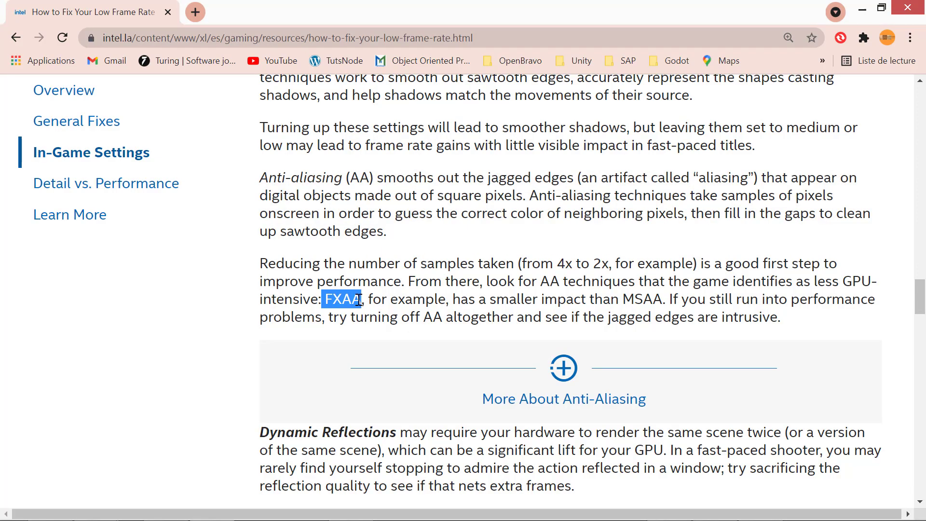
left_click_drag(852, 282, 319, 299)
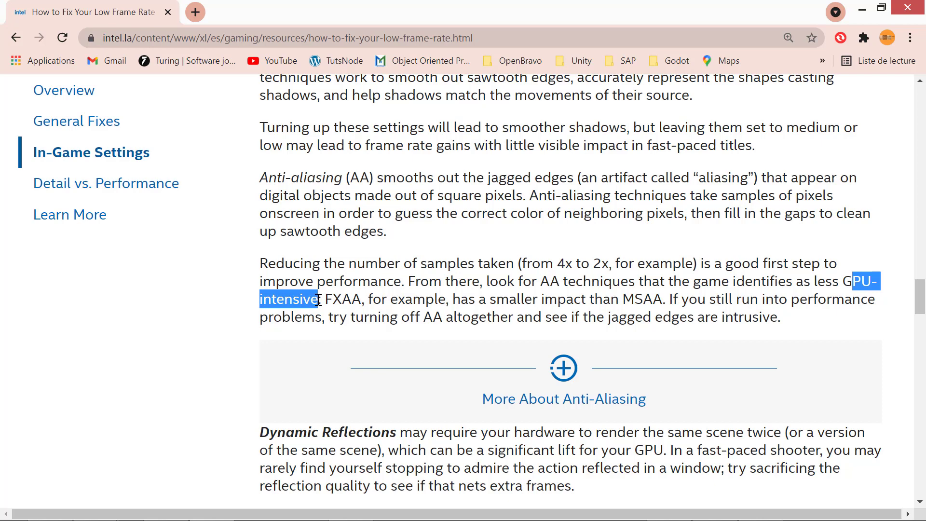
left_click(350, 302)
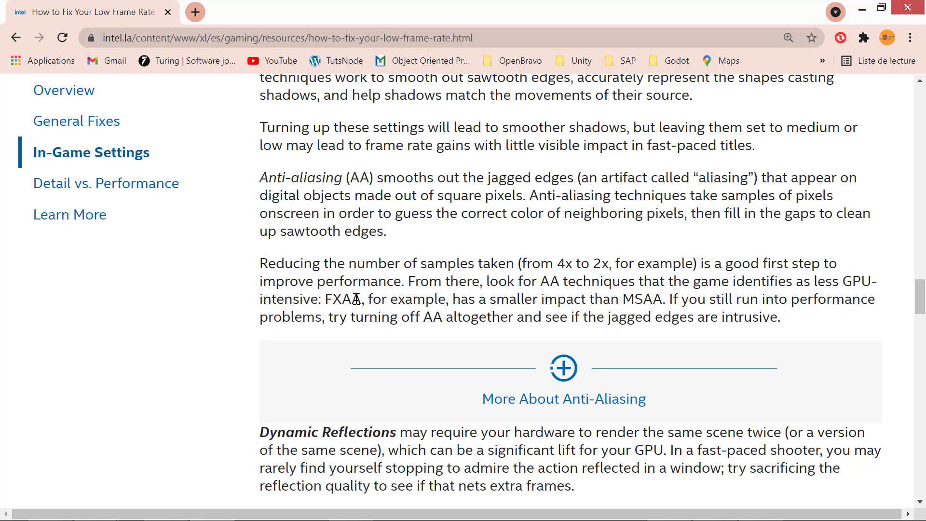
left_click_drag(333, 299, 352, 299)
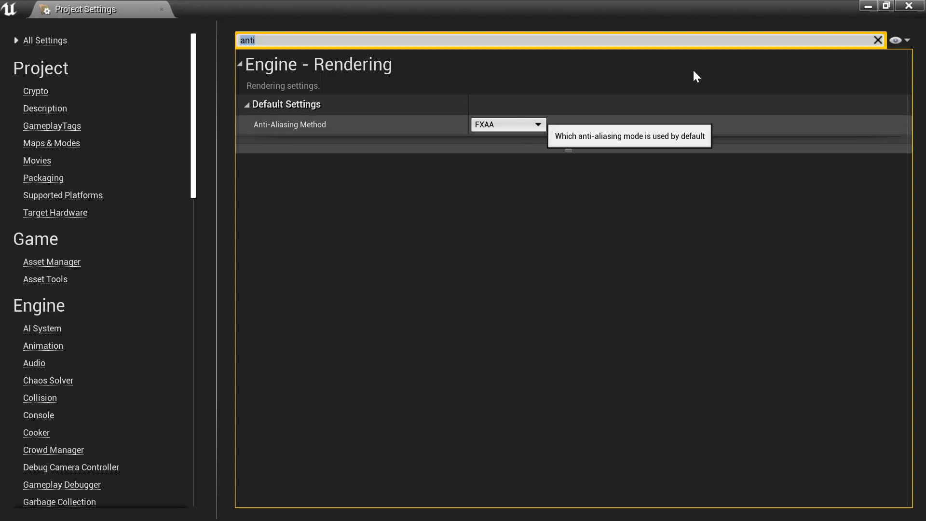
- Close the Project Settings in Unreal Engine and try to save the untitled level
left_click(161, 9)
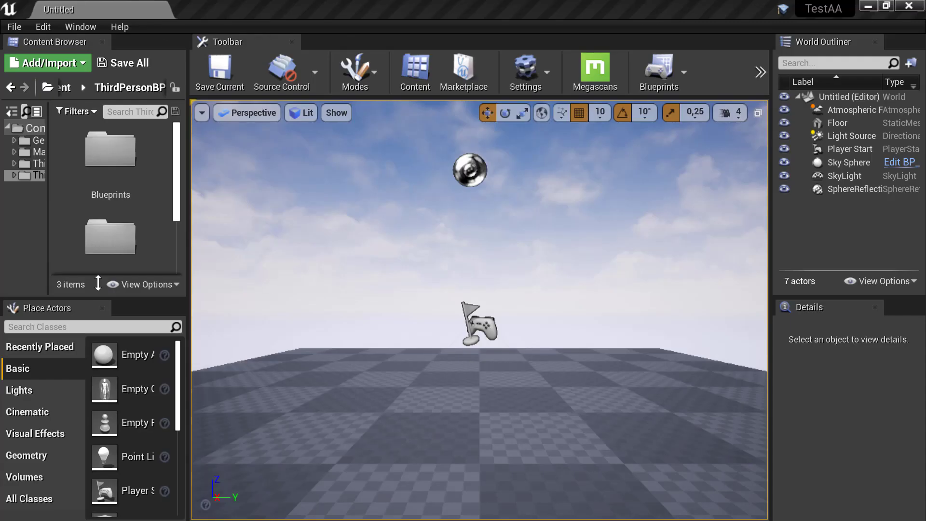
left_click(220, 70)
left_click(856, 493)
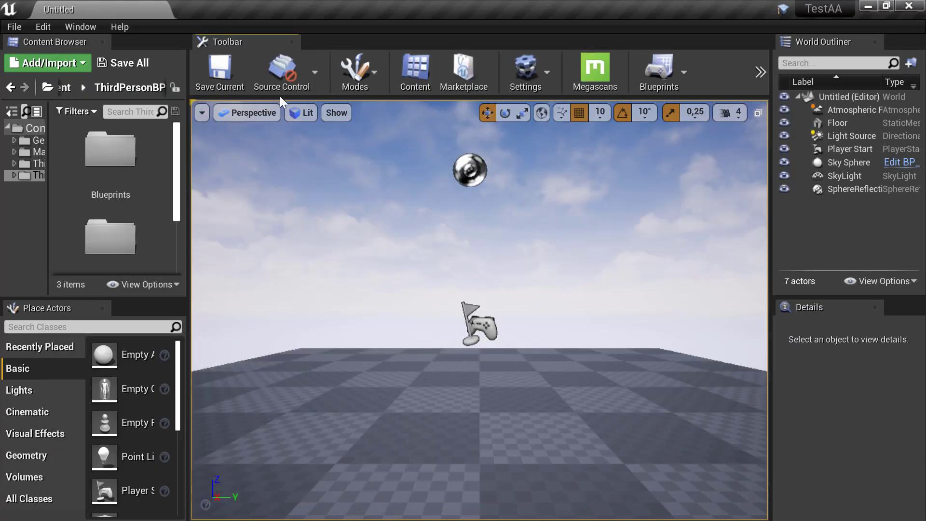
- Try toggling the Anti-aliasing show flag and the view mode in the untitled level's viewport
left_click(331, 114)
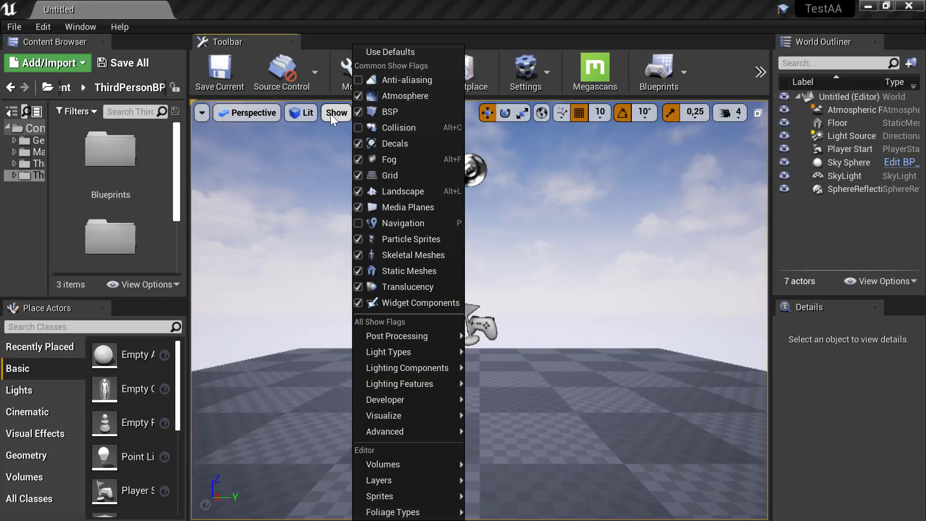
left_click(390, 80)
left_click(389, 80)
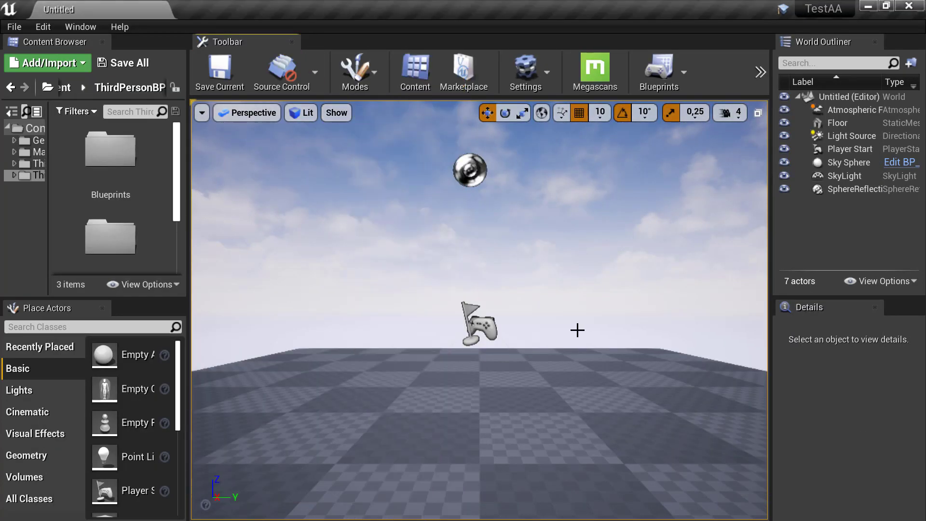
left_click(308, 113)
left_click(322, 157)
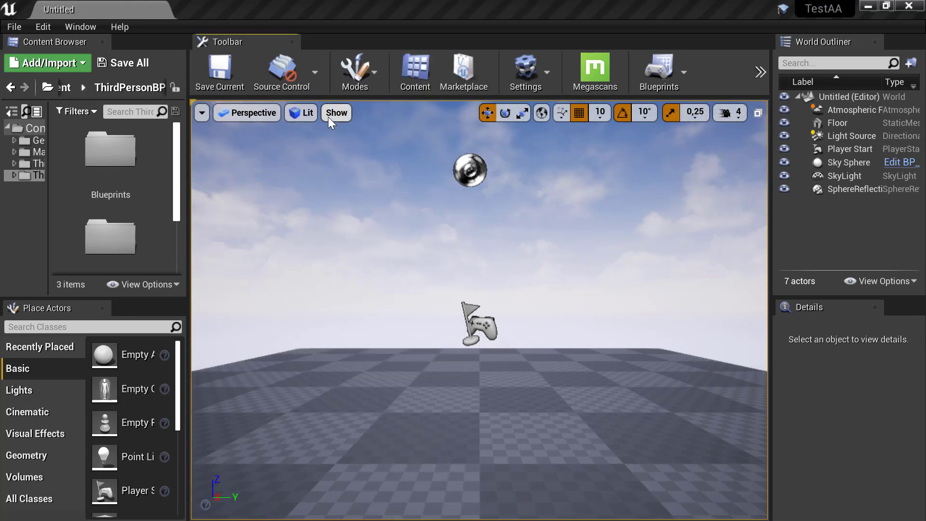
left_click(337, 113)
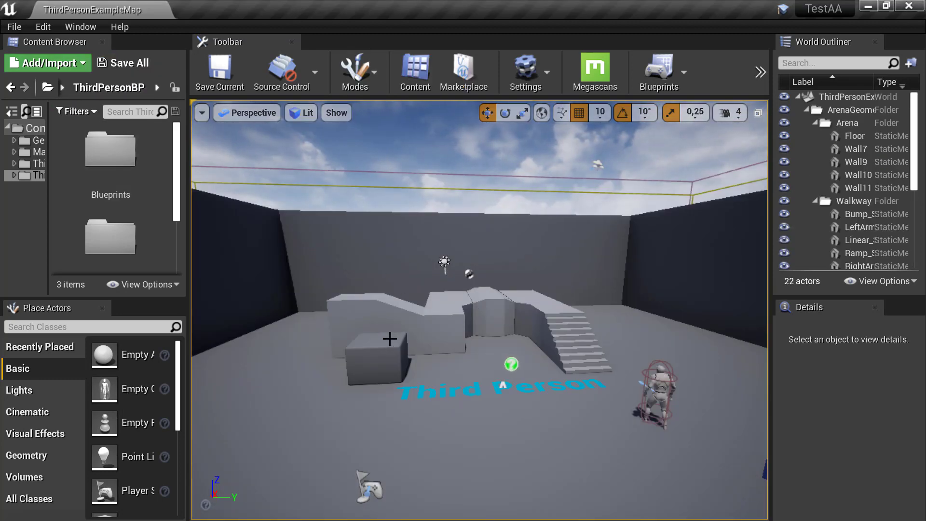
- Move closer to the walkway in ThirdPersonExampleMap and check the viewport's Anti-aliasing show flag and view modes
scroll(455, 321, "up", 10)
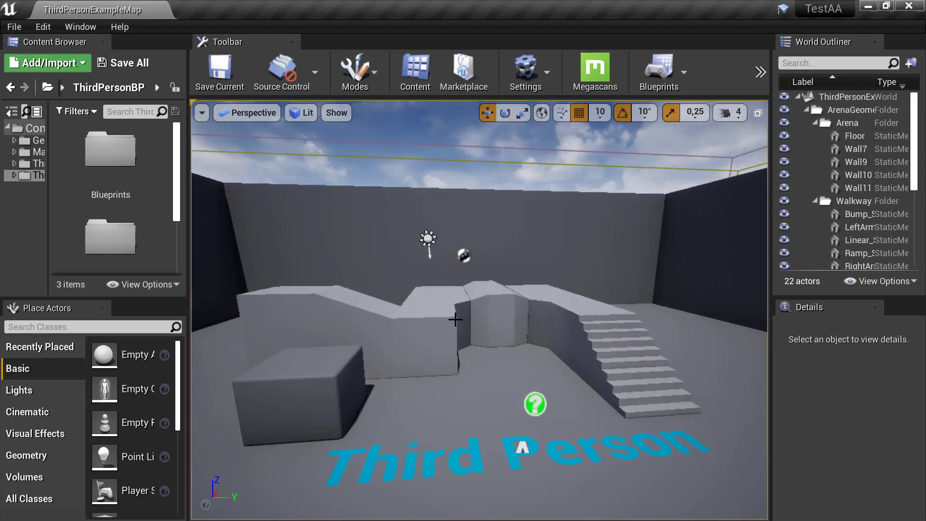
scroll(455, 320, "up", 5)
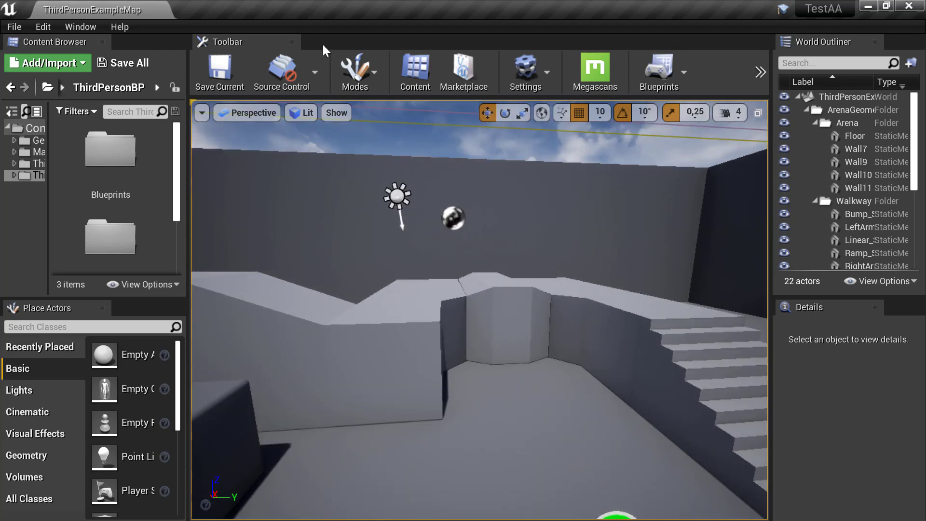
scroll(331, 123, "up", 4)
left_click(334, 113)
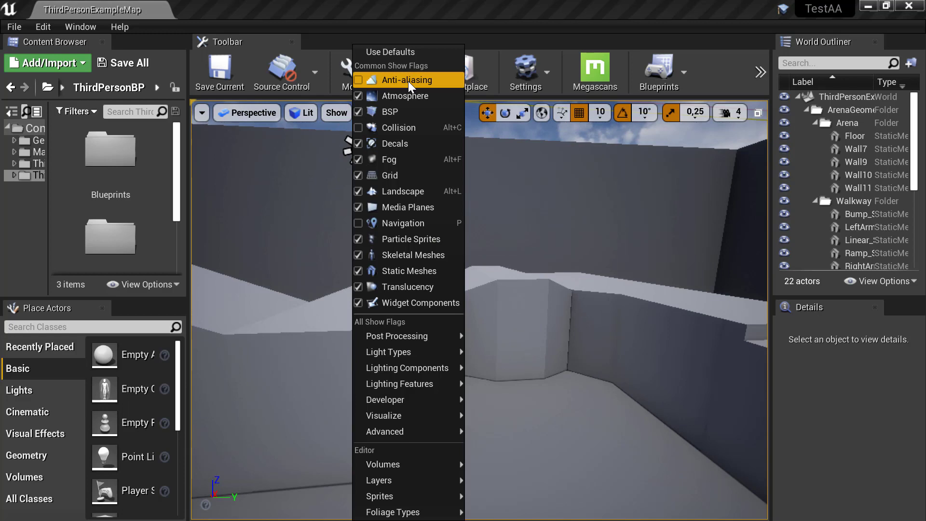
left_click(301, 112)
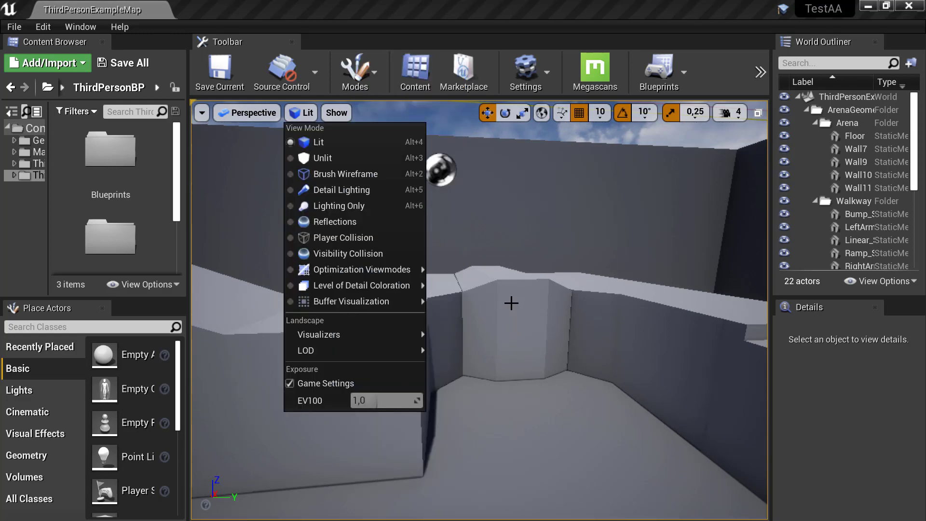
- Select the walkway's bump mesh and examine its edges up close with Anti-aliasing disabled
left_click(482, 329)
left_click(448, 331)
scroll(386, 338, "up", 3)
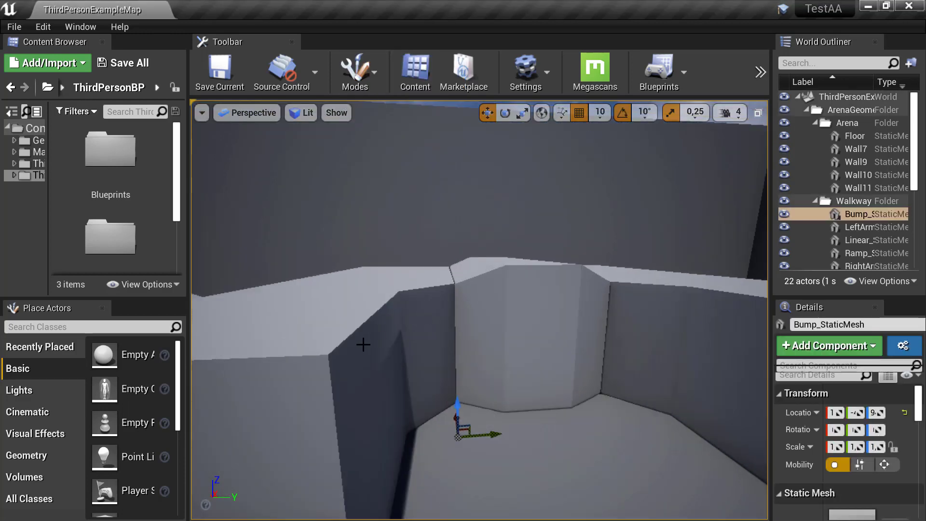
scroll(243, 371, "up", 3)
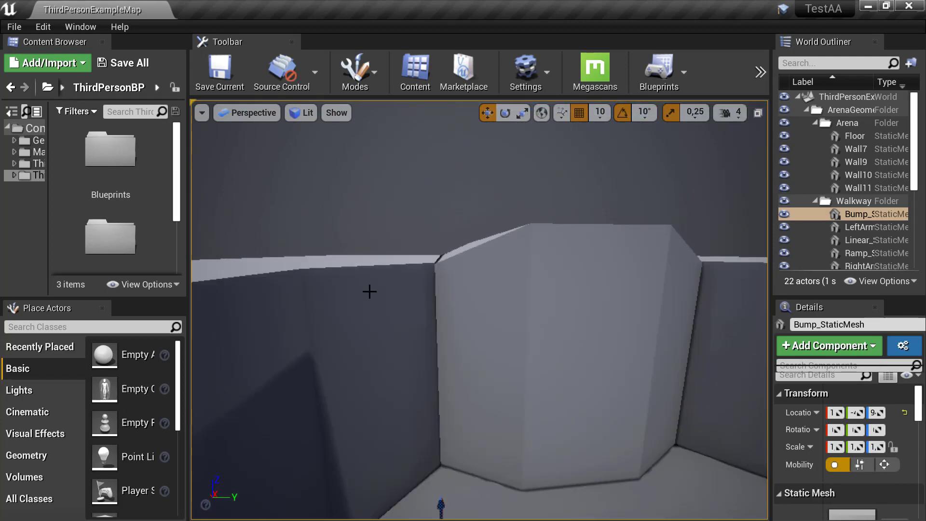
scroll(369, 291, "up", 3)
scroll(369, 291, "down", 3)
scroll(389, 270, "up", 4)
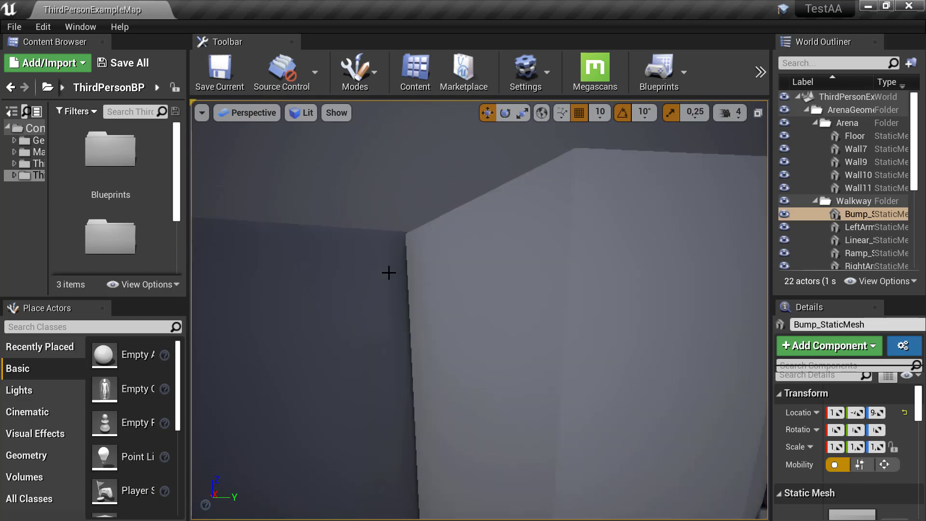
scroll(386, 271, "down", 4)
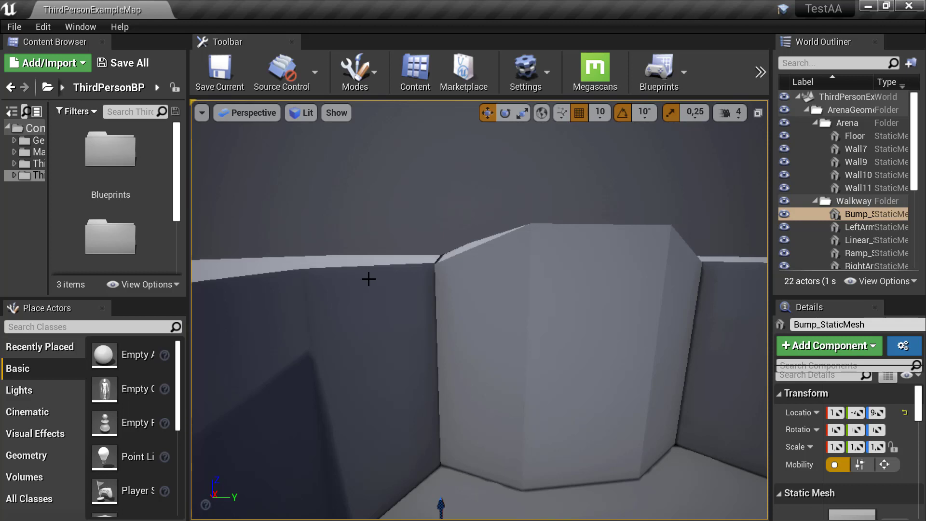
- Enable the Anti-aliasing show flag in the viewport and view the walkway's edges from farther back
left_click(337, 111)
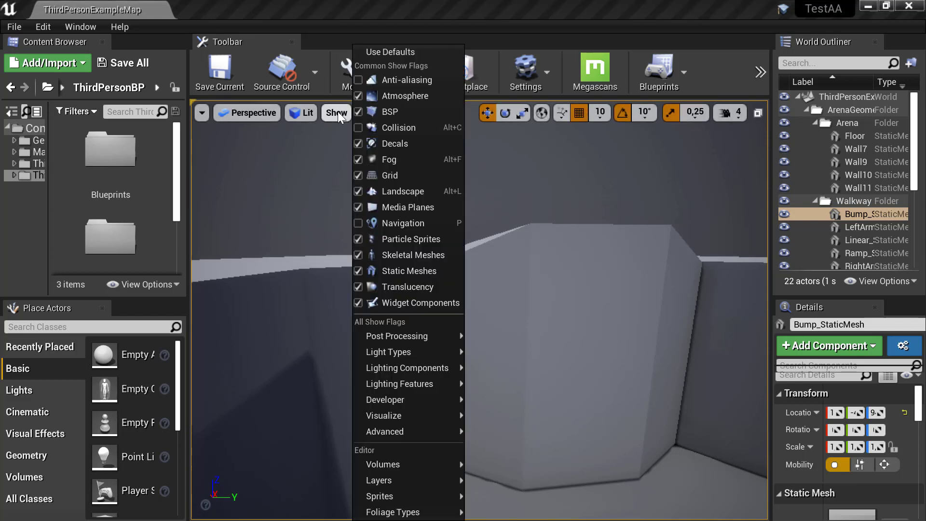
left_click(421, 79)
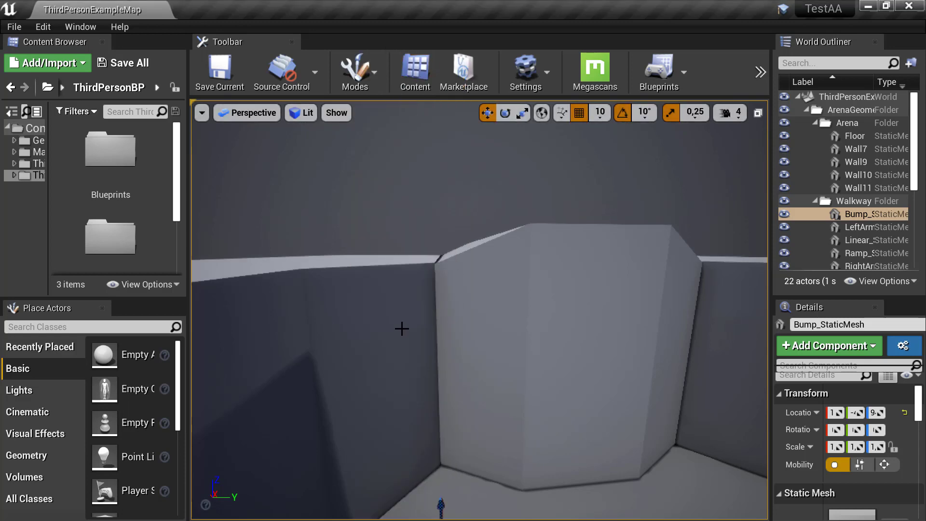
scroll(402, 329, "down", 6)
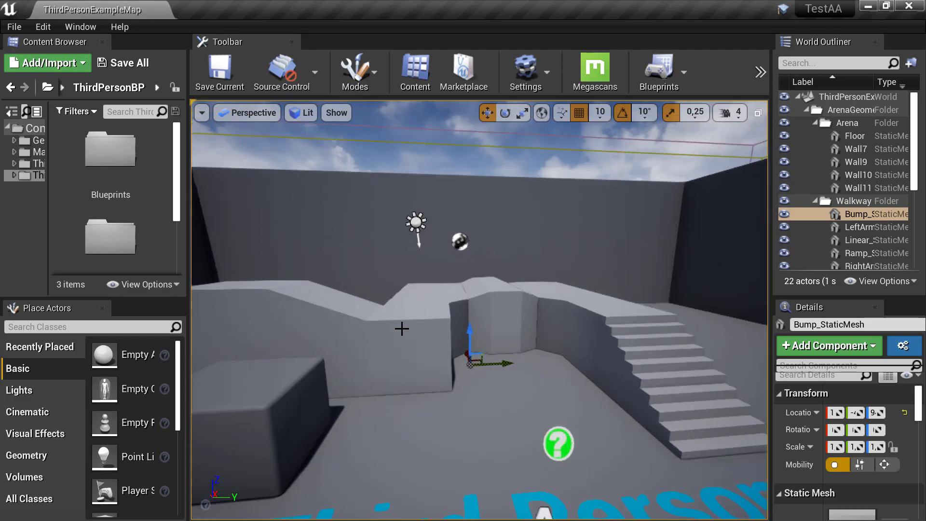
scroll(402, 329, "down", 4)
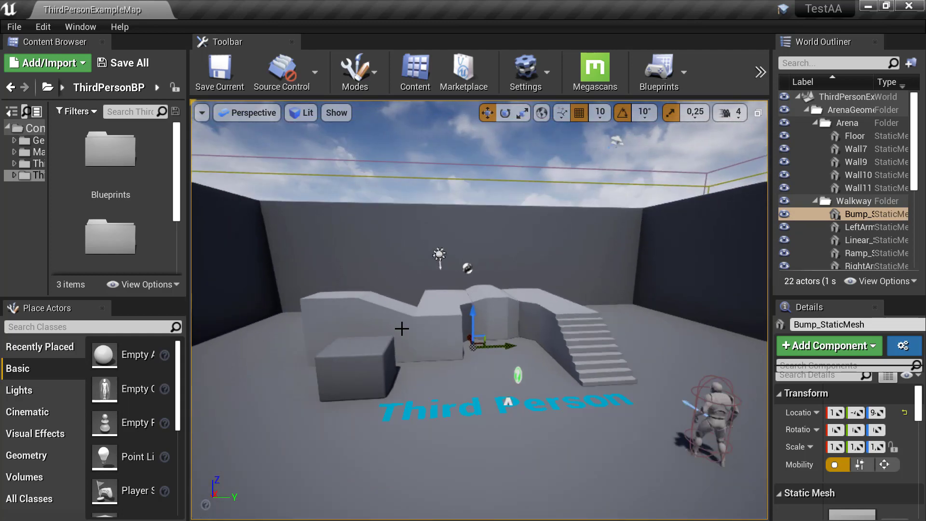